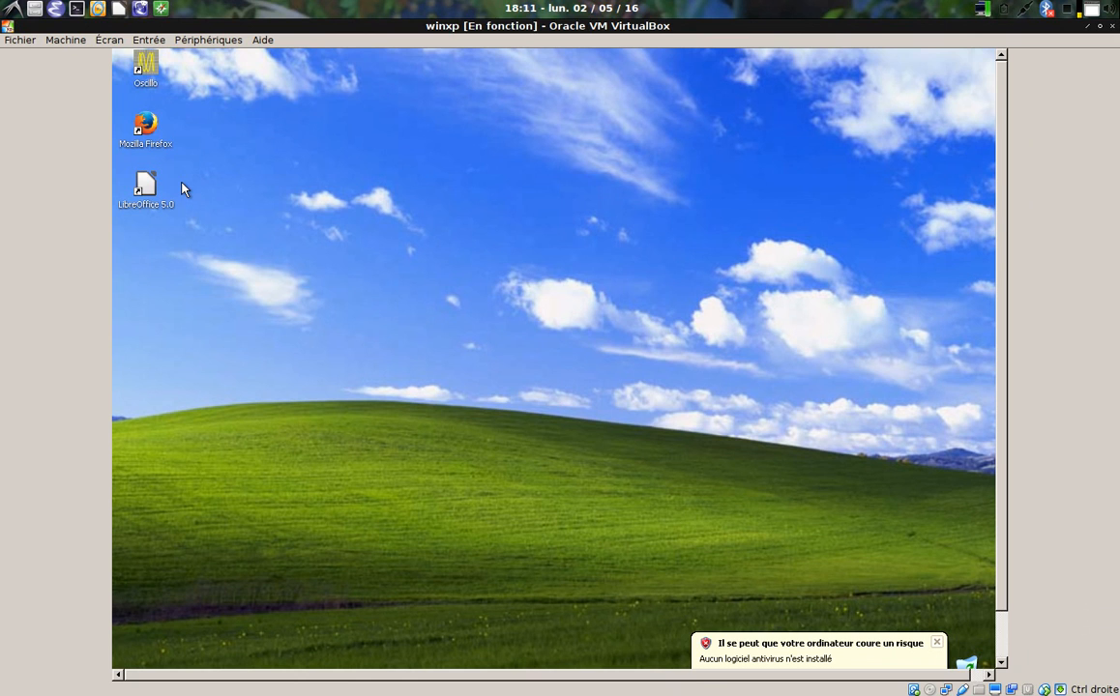
Switch the winxp virtual machine to full-screen display
{"action": "key", "text": "ctrl+f"}
{"action": "key", "text": "Return"}
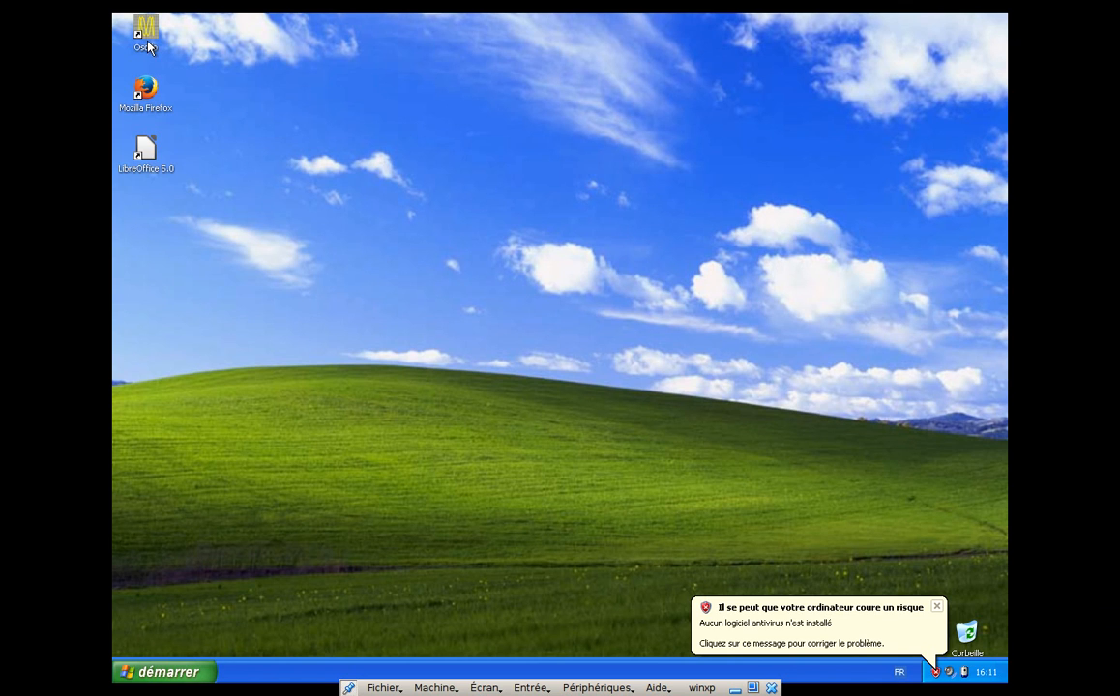
Locate the Oscillo program in its author's folder among all installed programs of Windows XP
{"action": "left_click", "coordinate": [167, 674]}
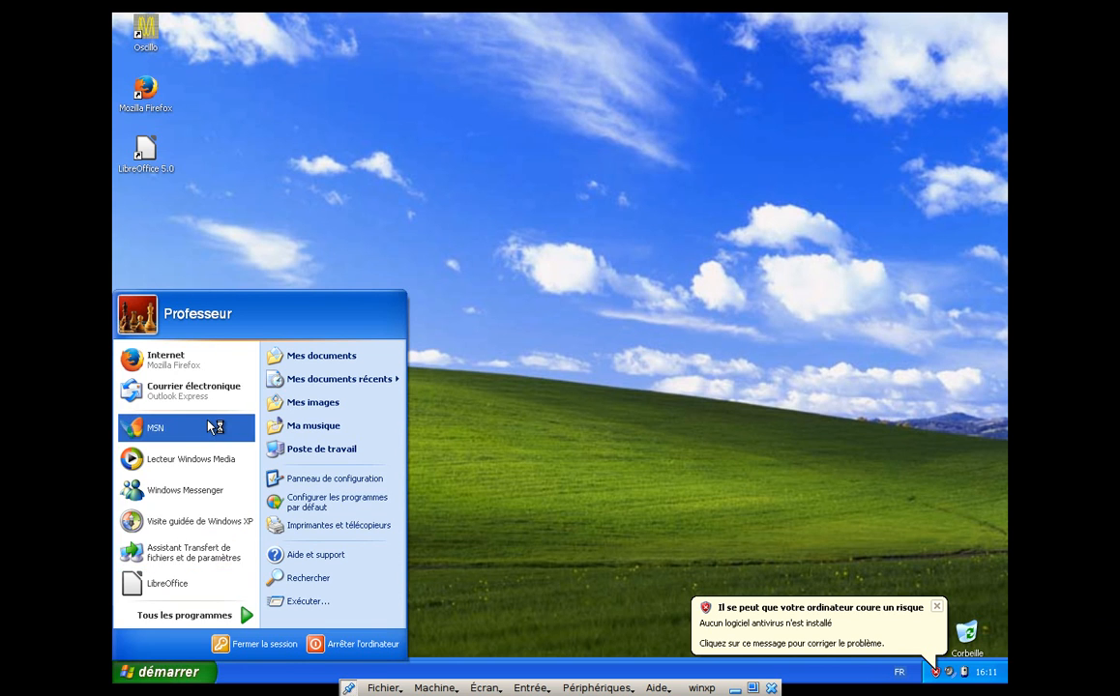
{"action": "left_click", "coordinate": [193, 619]}
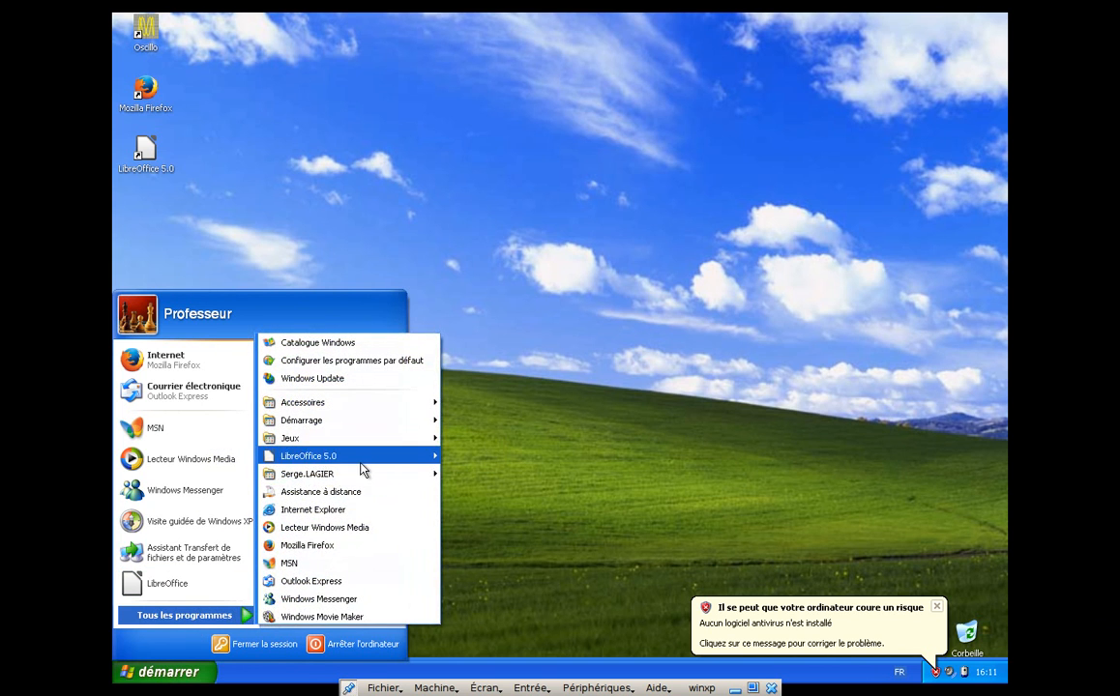
{"action": "mouse_move", "coordinate": [367, 473]}
{"action": "mouse_move", "coordinate": [477, 474]}
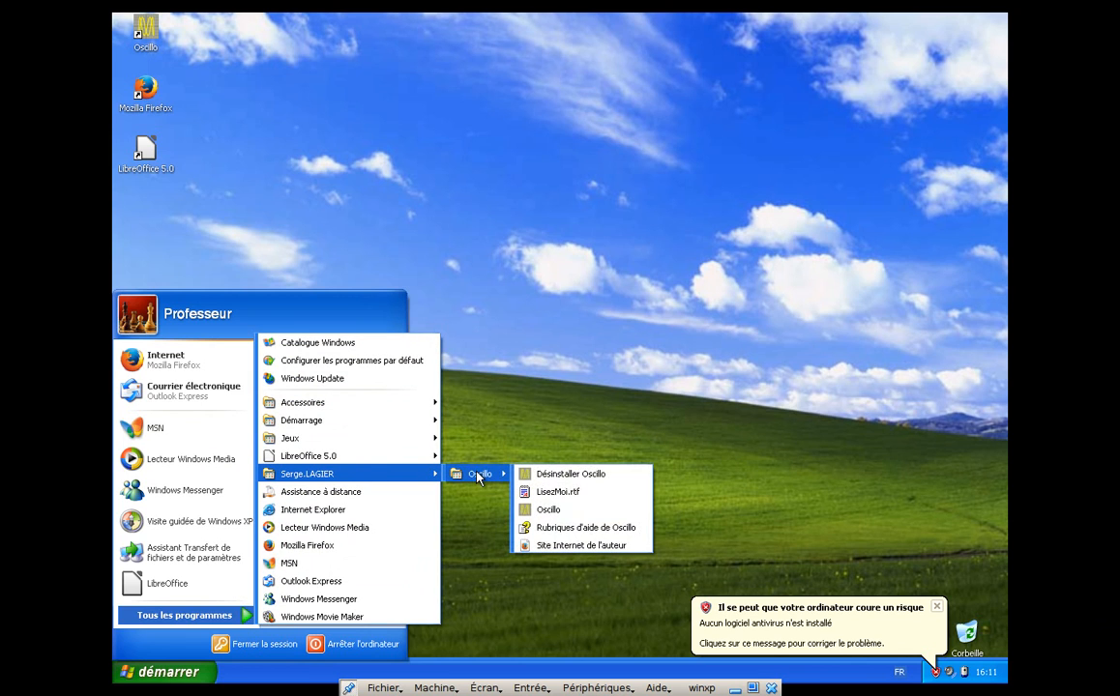
{"action": "left_click", "coordinate": [580, 509]}
{"action": "left_click", "coordinate": [259, 177]}
Launch Oscillo from the desktop and dismiss its tip of the day, disabling tips at startup
{"action": "left_click", "coordinate": [144, 31]}
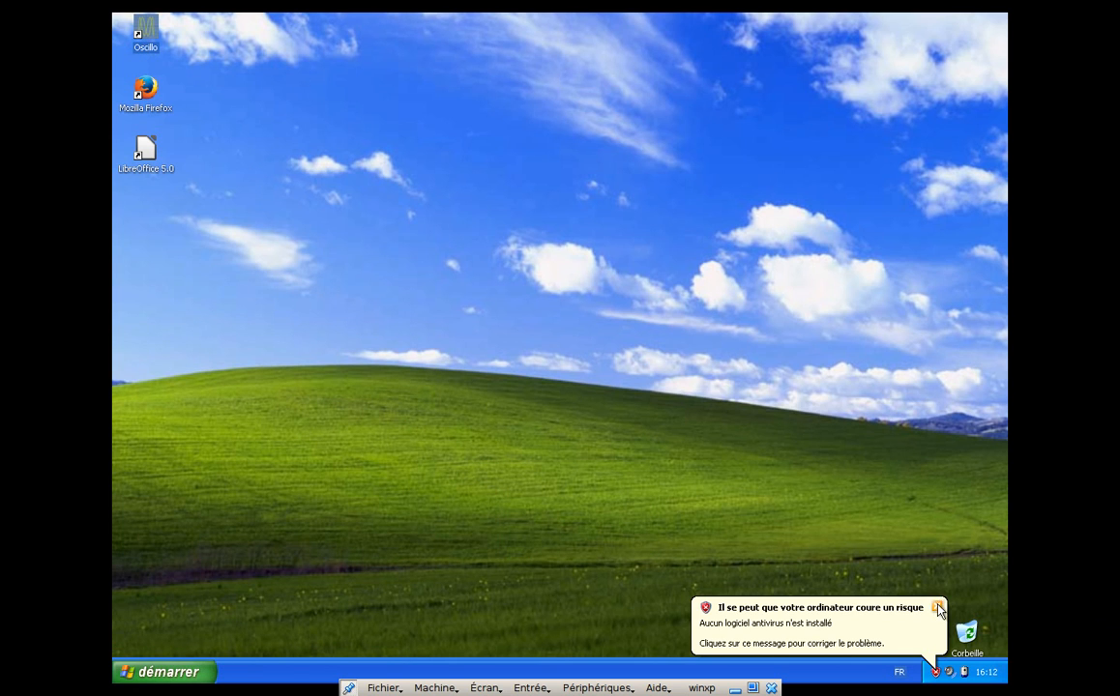
{"action": "left_click", "coordinate": [937, 606]}
{"action": "double_click", "coordinate": [149, 25]}
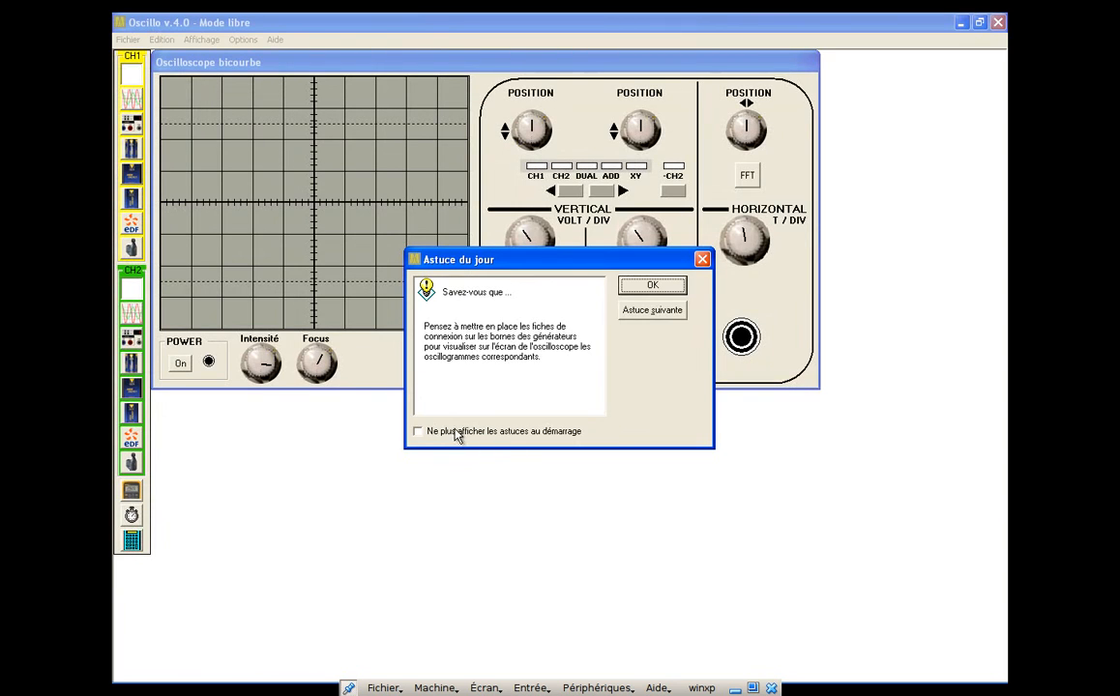
{"action": "left_click", "coordinate": [419, 434]}
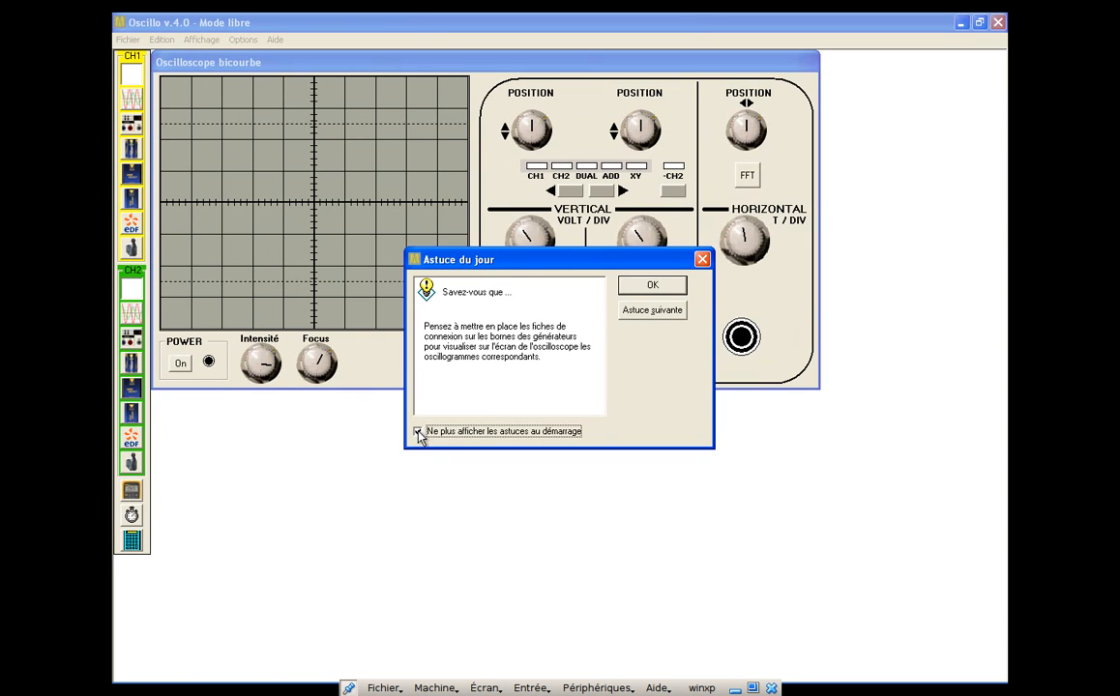
{"action": "left_click", "coordinate": [650, 287]}
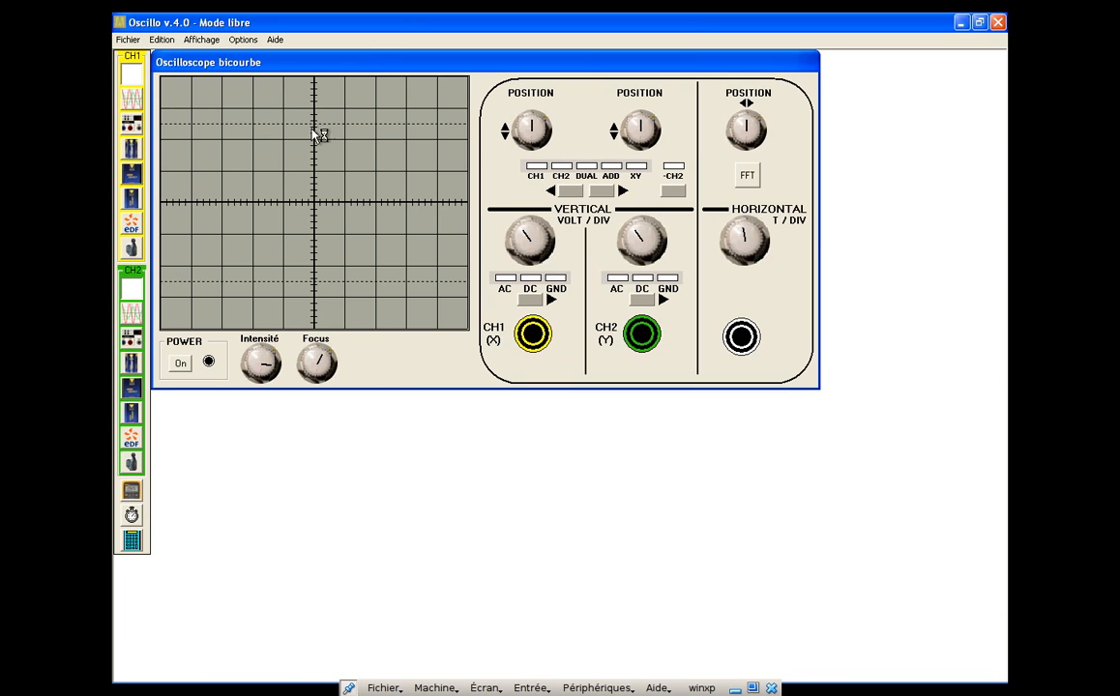
Try the oscilloscope's power switch several times and leave the instrument switched on
{"action": "left_click", "coordinate": [181, 365]}
{"action": "left_click", "coordinate": [181, 365]}
{"action": "left_click", "coordinate": [181, 365]}
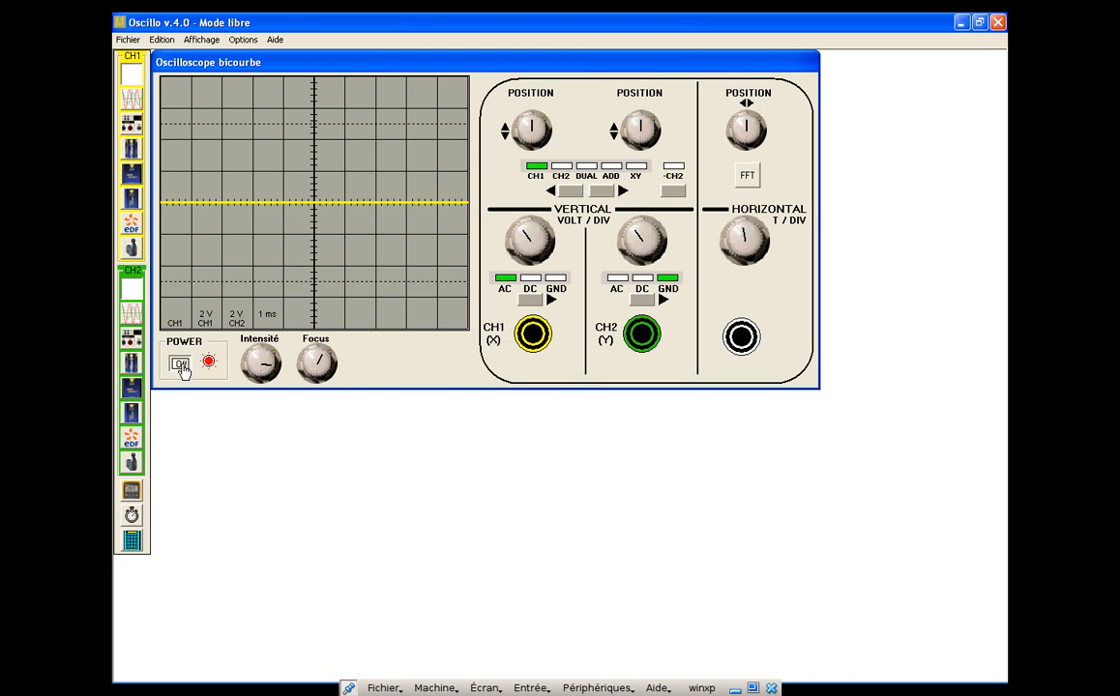
{"action": "left_click", "coordinate": [181, 365]}
{"action": "left_click", "coordinate": [181, 365]}
{"action": "left_click", "coordinate": [181, 364]}
{"action": "left_click", "coordinate": [181, 365]}
Dim and brighten the trace with the Intensité knob, and turn the Focus knob slightly clockwise
{"action": "left_click_drag", "start_coordinate": [270, 368], "coordinate": [249, 362]}
{"action": "left_click", "coordinate": [248, 374]}
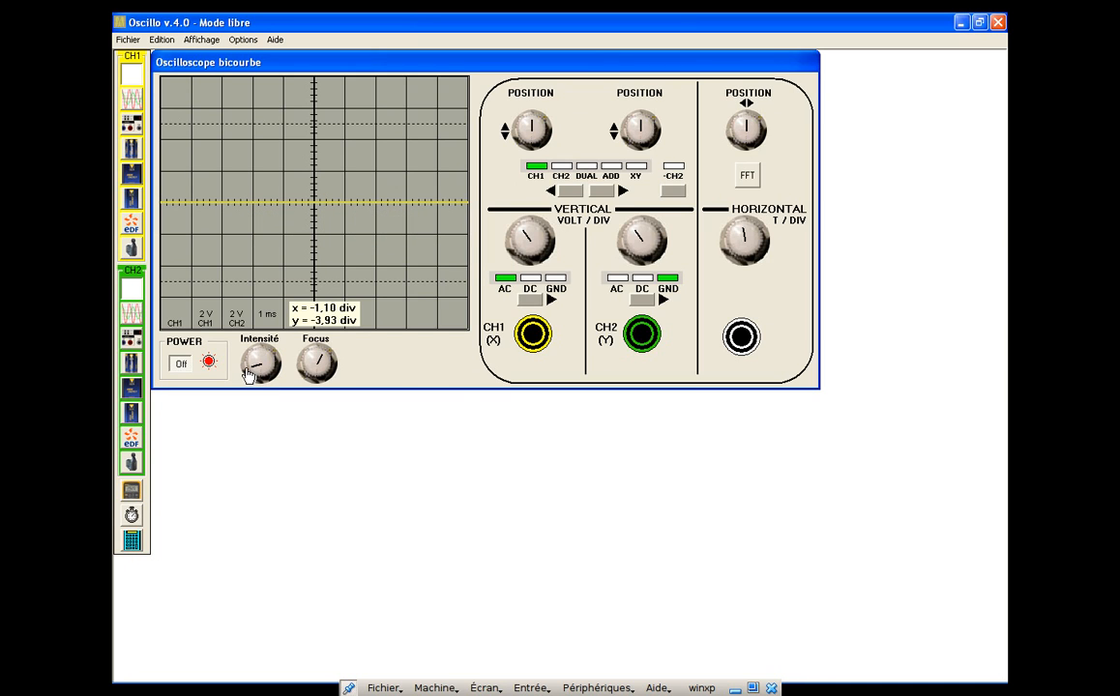
{"action": "mouse_move", "coordinate": [256, 351]}
{"action": "left_mouse_down"}
{"action": "mouse_move", "coordinate": [285, 352]}
{"action": "mouse_move", "coordinate": [269, 377]}
{"action": "left_mouse_up"}
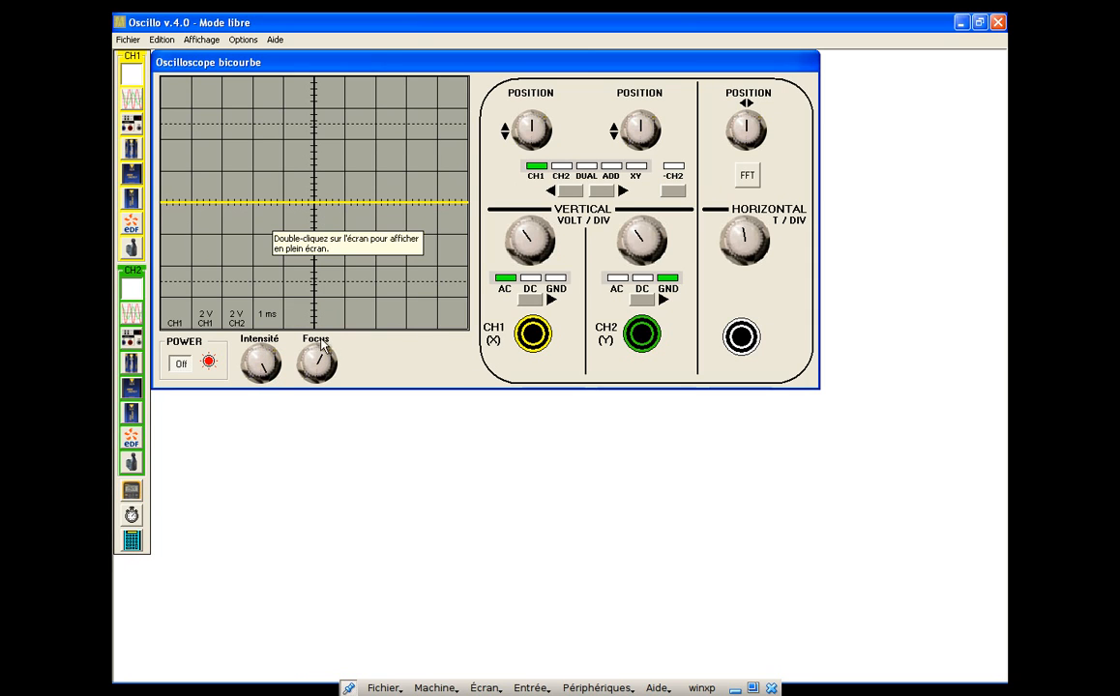
{"action": "mouse_move", "coordinate": [326, 364]}
{"action": "left_mouse_down"}
{"action": "mouse_move", "coordinate": [329, 377]}
{"action": "mouse_move", "coordinate": [332, 359]}
{"action": "left_mouse_up"}
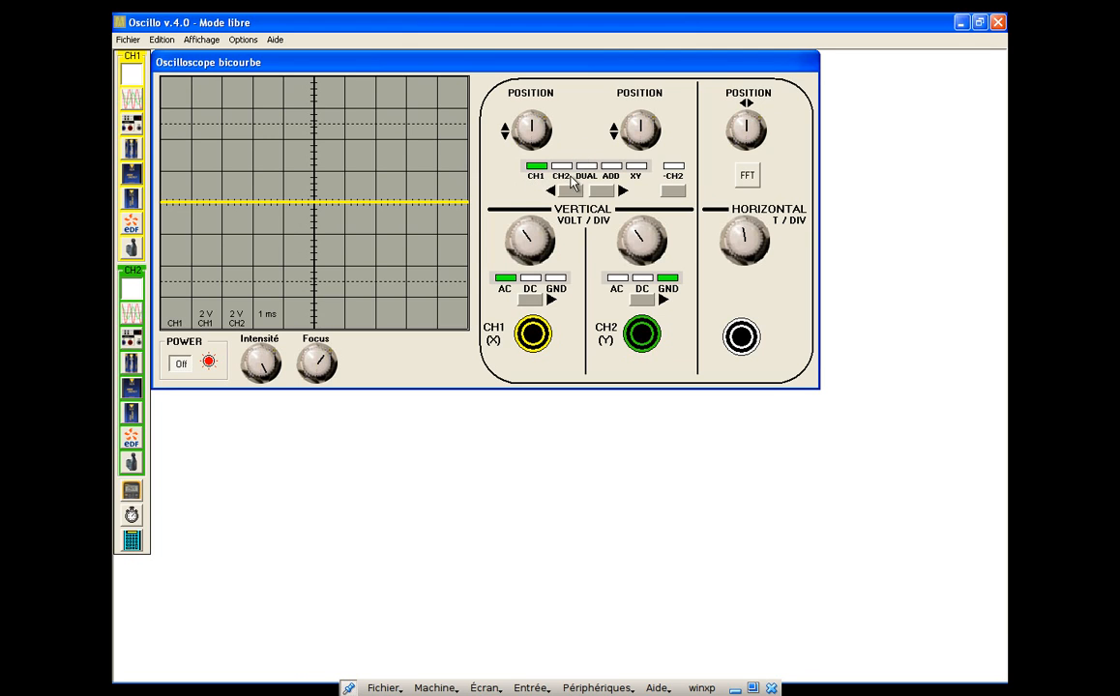
Cycle the display mode through CH1, CH2, DUAL, ADD and XY, ending on DUAL
{"action": "left_click", "coordinate": [601, 193]}
{"action": "left_click", "coordinate": [601, 193]}
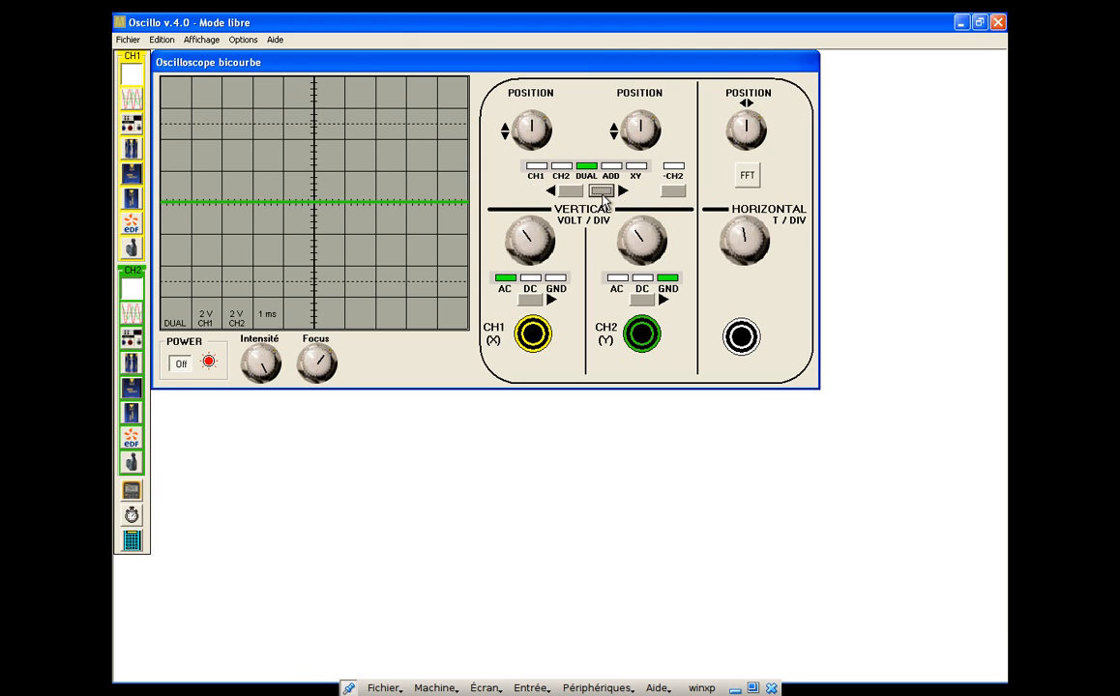
{"action": "left_click", "coordinate": [602, 194]}
{"action": "left_click", "coordinate": [601, 194]}
{"action": "left_click", "coordinate": [602, 193]}
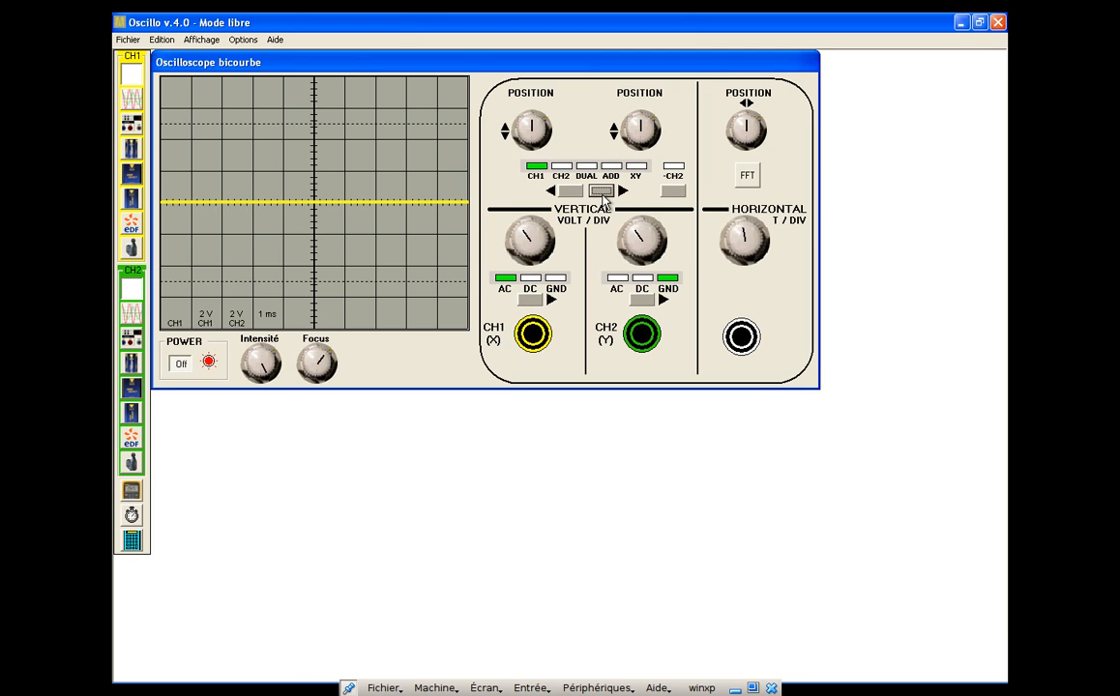
{"action": "left_click", "coordinate": [601, 194]}
{"action": "left_click", "coordinate": [601, 193]}
{"action": "left_click", "coordinate": [601, 193]}
{"action": "left_click", "coordinate": [601, 194]}
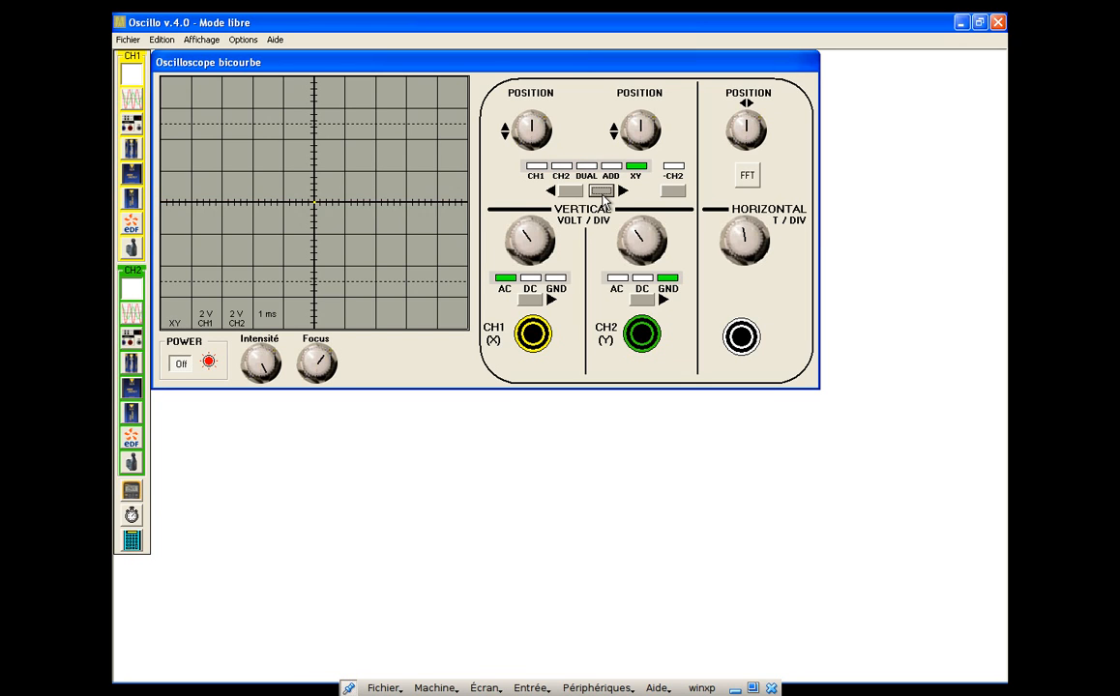
{"action": "left_click", "coordinate": [601, 193]}
{"action": "left_click", "coordinate": [601, 194]}
{"action": "left_click", "coordinate": [601, 193]}
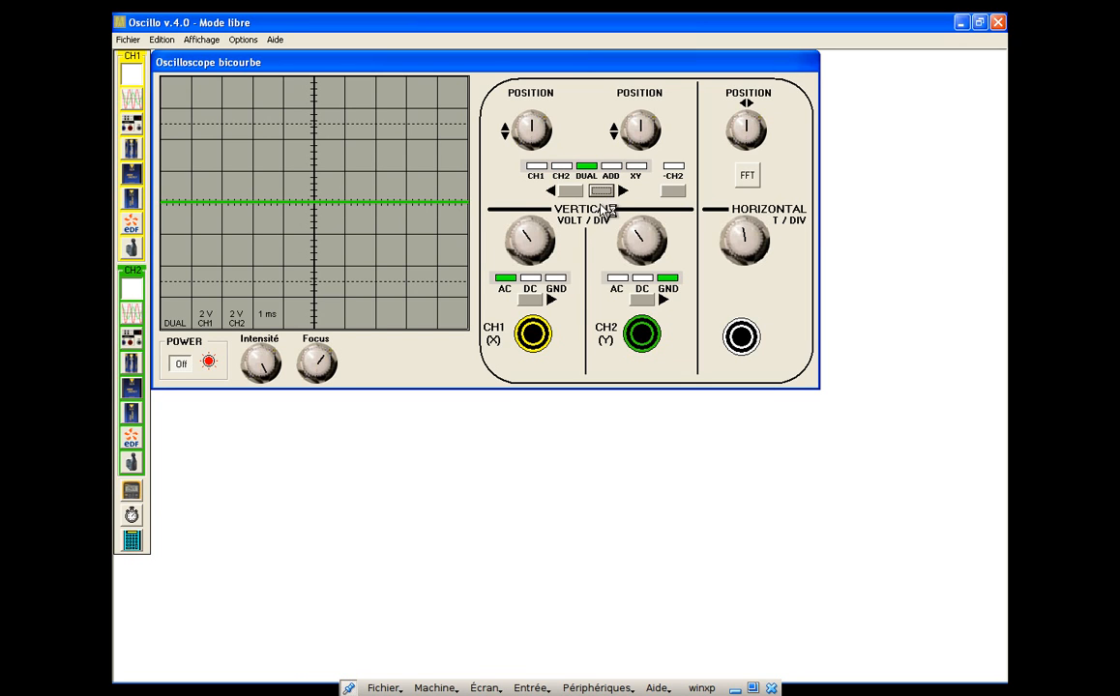
Cycle the input coupling of CH1 and CH2 through AC, DC and GND, leaving both channels on AC
{"action": "left_click", "coordinate": [530, 303]}
{"action": "left_click", "coordinate": [531, 303]}
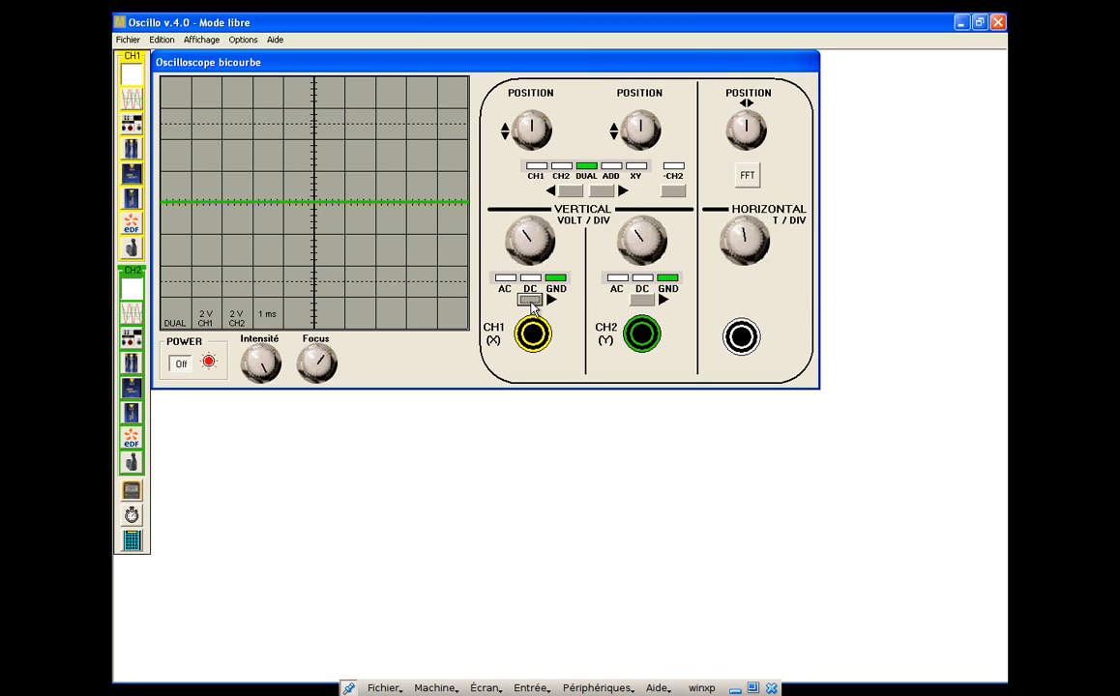
{"action": "left_click", "coordinate": [530, 303]}
{"action": "left_click", "coordinate": [531, 302]}
{"action": "left_click", "coordinate": [531, 303]}
{"action": "left_click", "coordinate": [644, 301]}
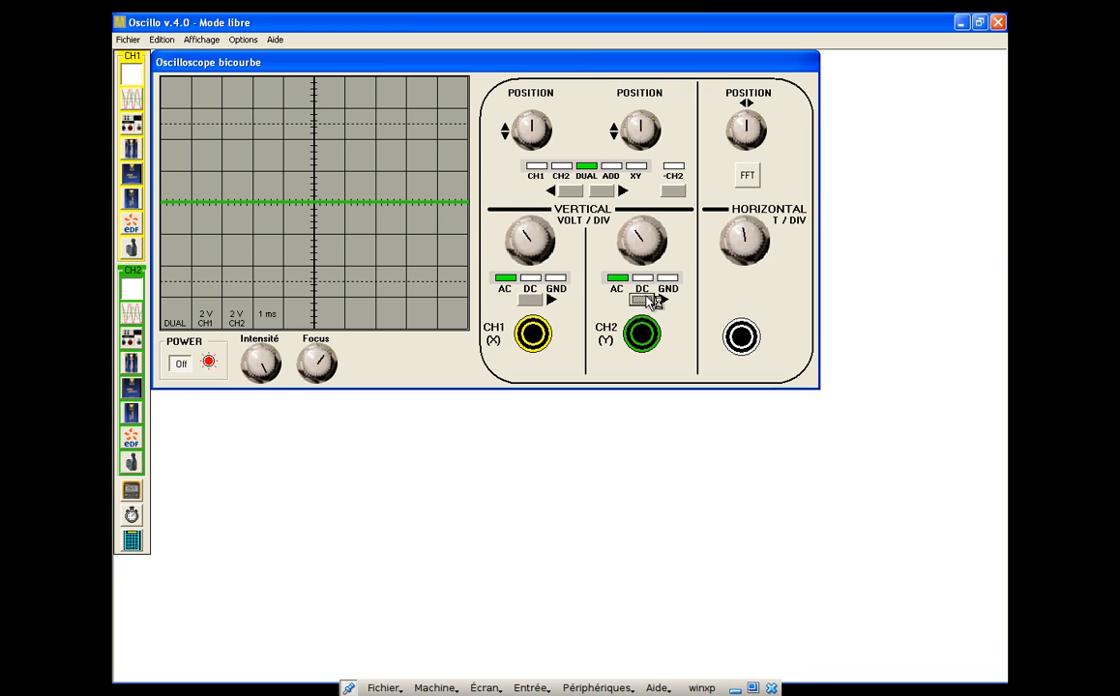
{"action": "left_click", "coordinate": [646, 302]}
{"action": "left_click", "coordinate": [645, 303]}
{"action": "left_click", "coordinate": [645, 304]}
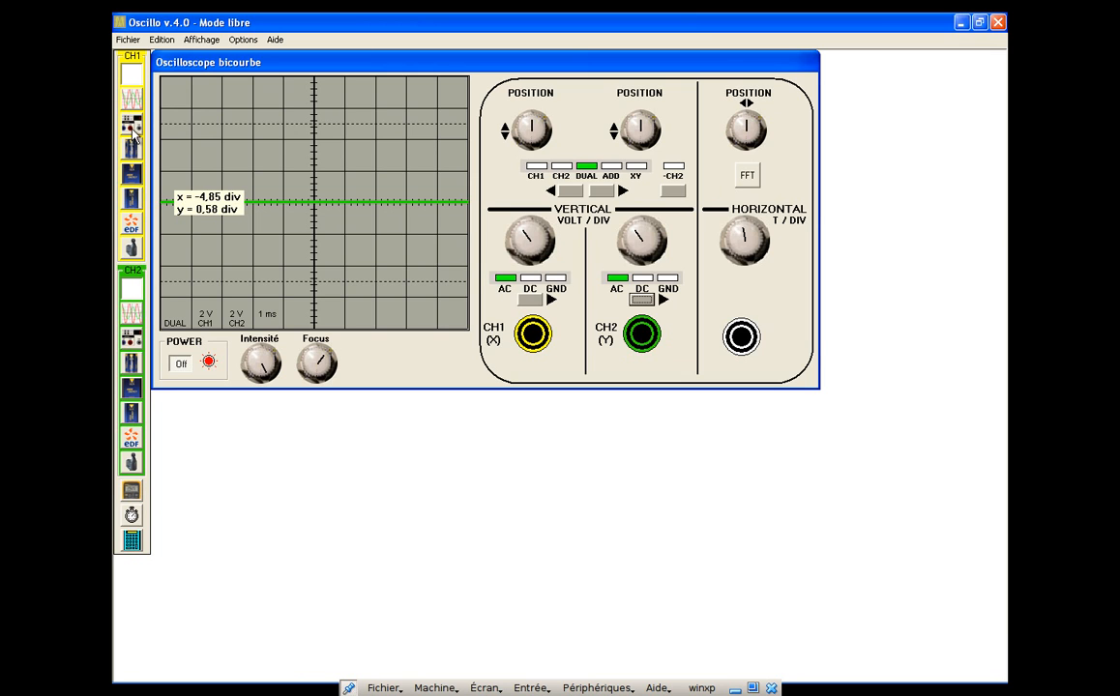
Add a battery source to CH1 below the oscilloscope and plug leads into the CH1 and ground sockets
{"action": "left_click", "coordinate": [131, 198]}
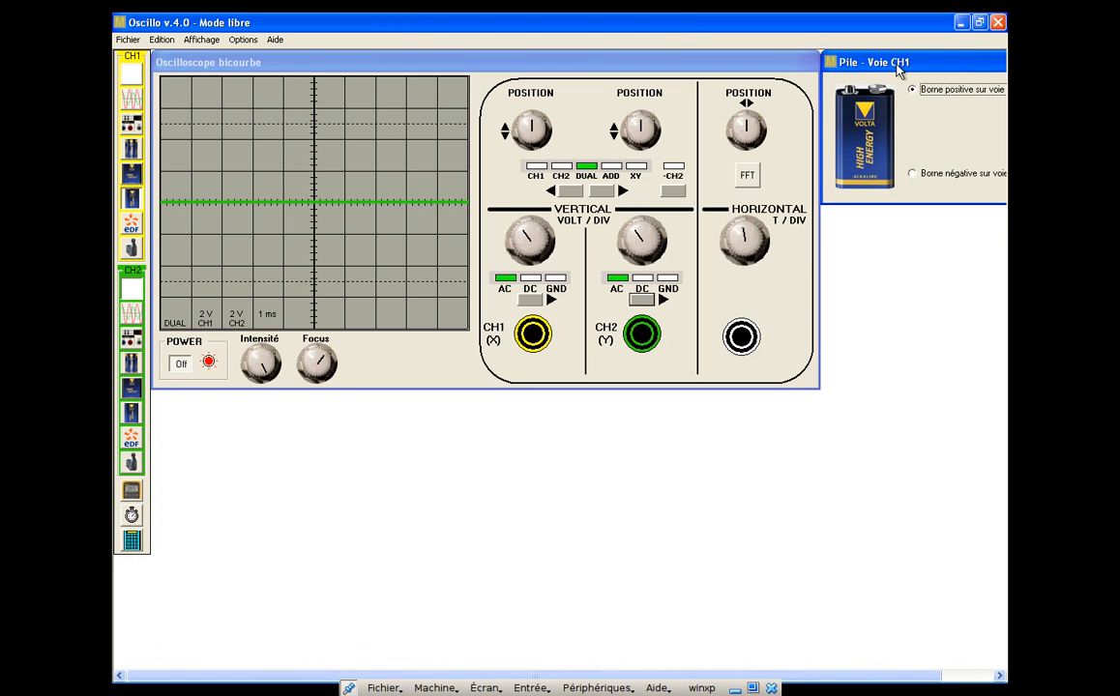
{"action": "left_click_drag", "start_coordinate": [899, 70], "coordinate": [408, 448]}
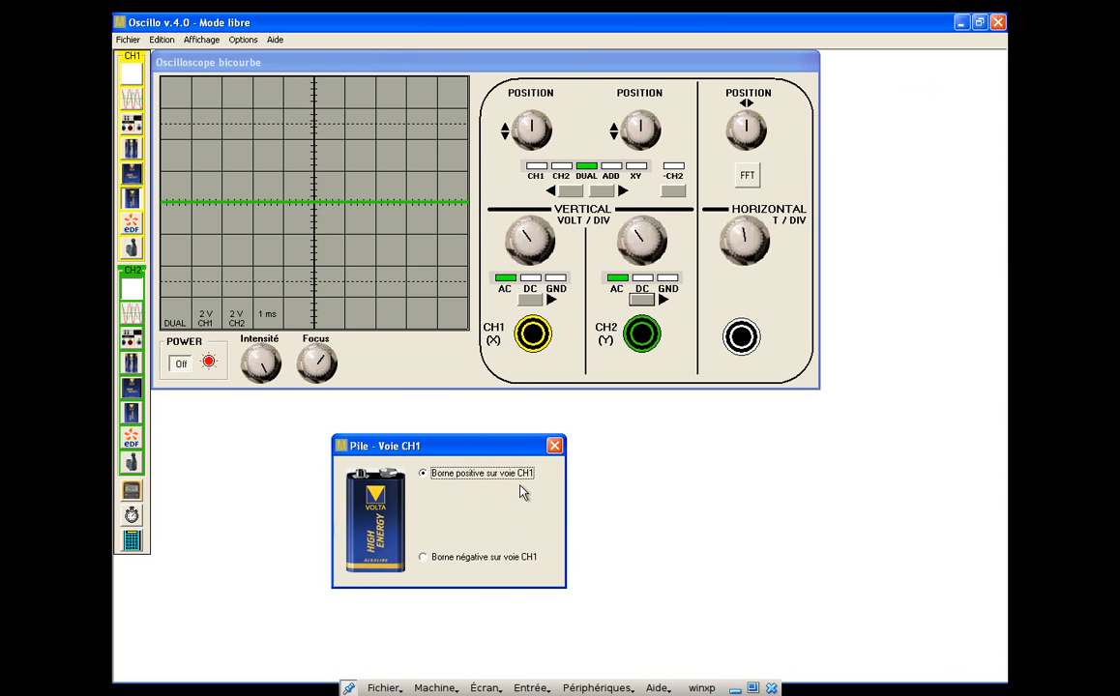
{"action": "left_click", "coordinate": [532, 336]}
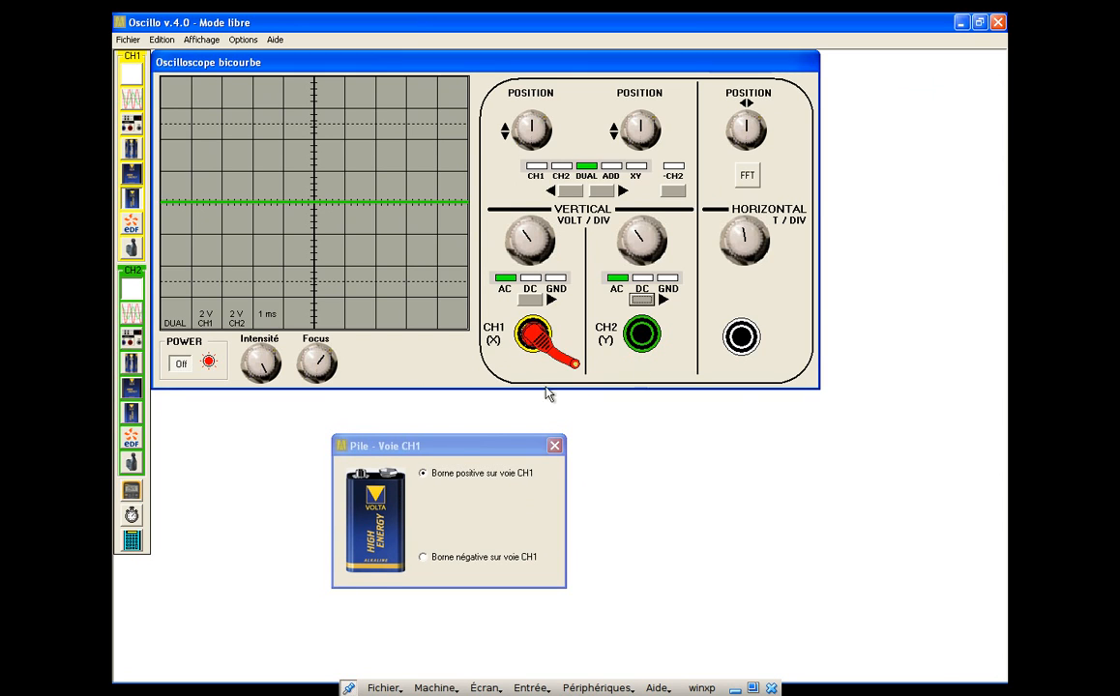
{"action": "left_click", "coordinate": [741, 337]}
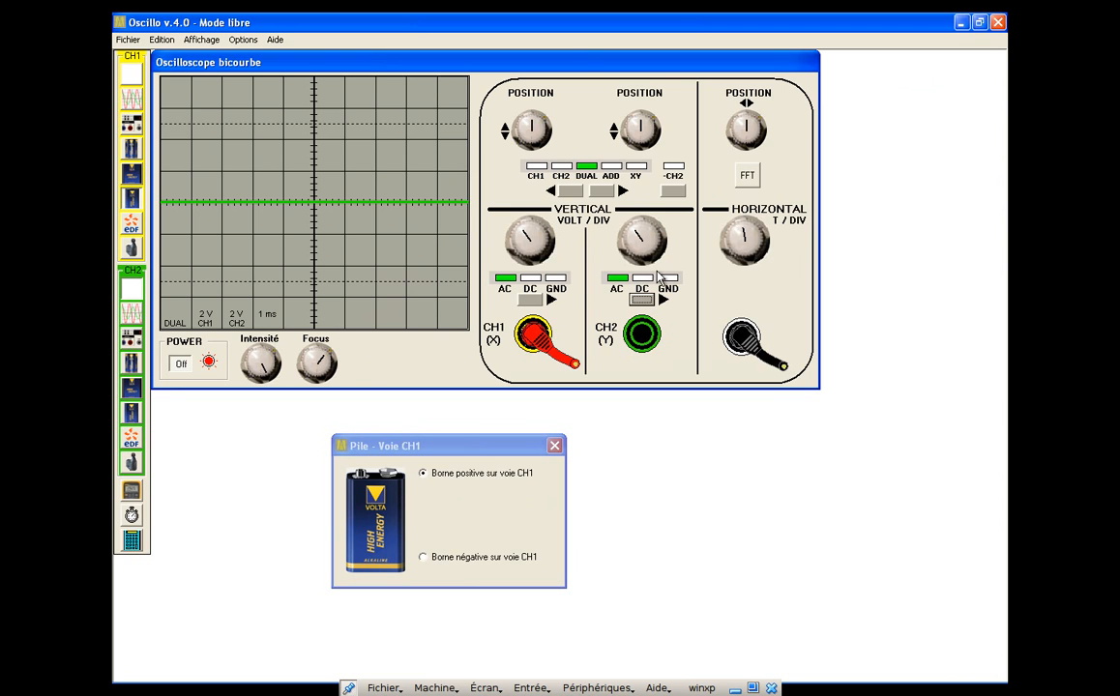
Display only CH1 with DC coupling and a vertical scale of 5 V per division
{"action": "left_click", "coordinate": [530, 301]}
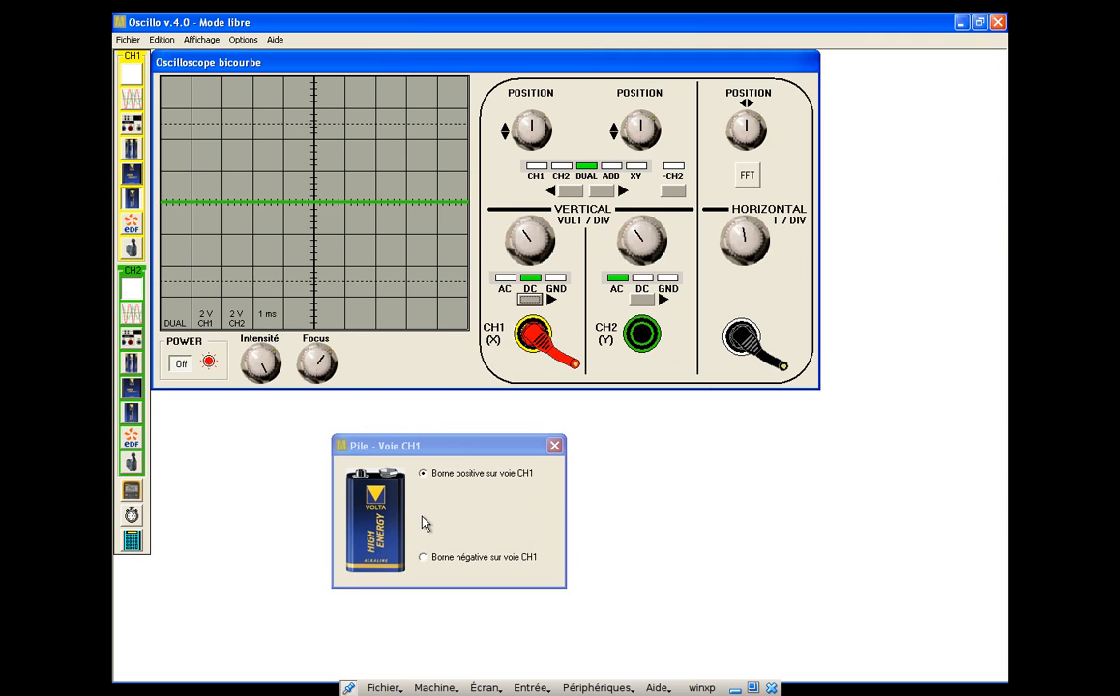
{"action": "left_click", "coordinate": [396, 511]}
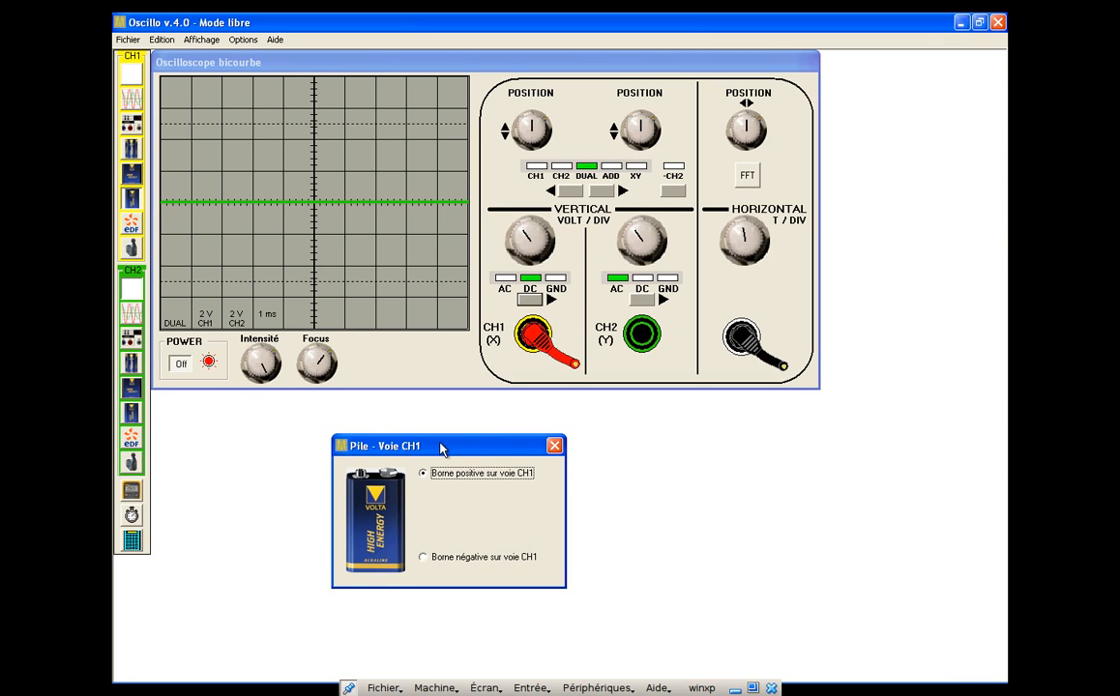
{"action": "left_click", "coordinate": [572, 193]}
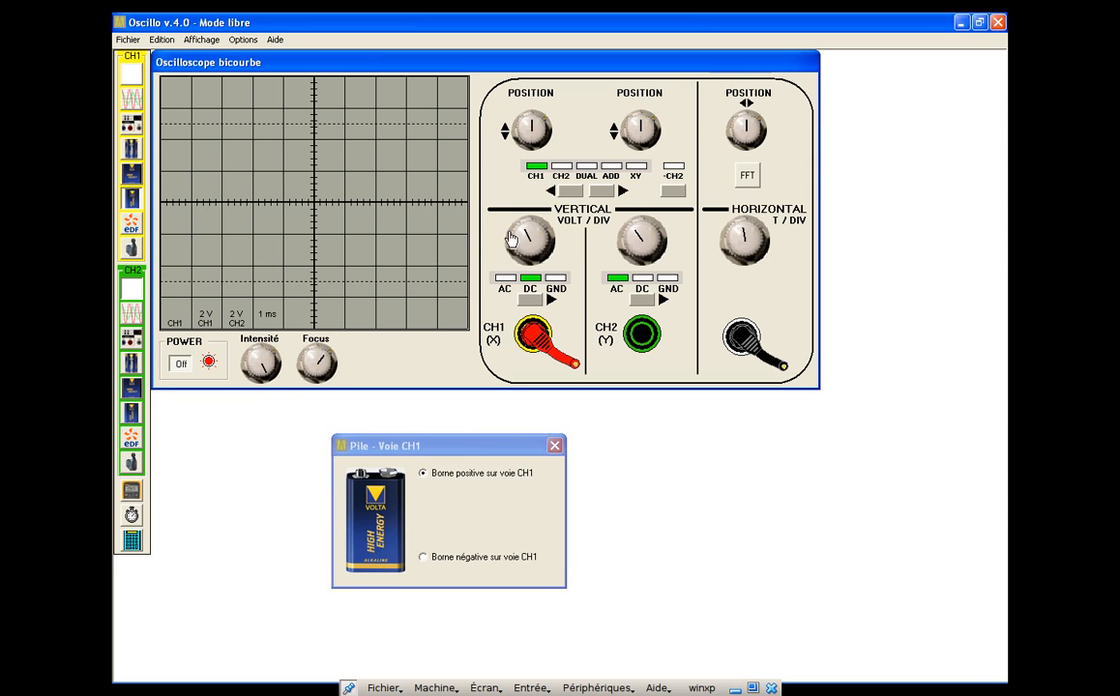
{"action": "left_click_drag", "start_coordinate": [506, 249], "coordinate": [507, 226]}
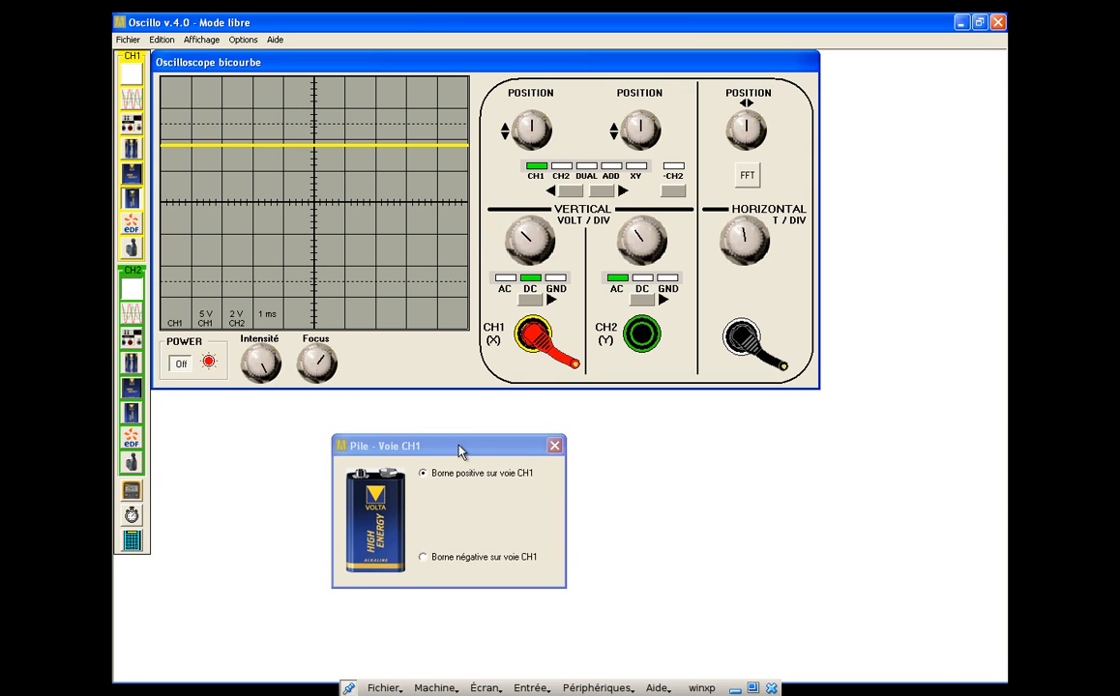
Put the battery's negative terminal on CH1 and set the time base to 0.2 s per division
{"action": "left_click", "coordinate": [423, 558]}
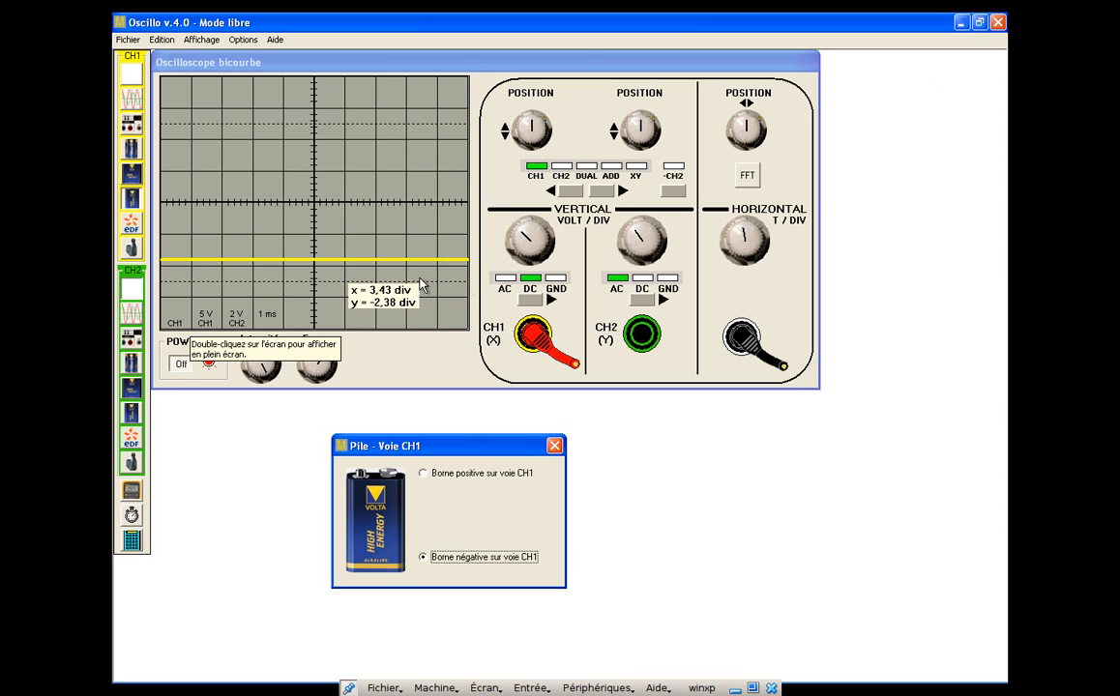
{"action": "mouse_move", "coordinate": [744, 234]}
{"action": "left_mouse_down"}
{"action": "mouse_move", "coordinate": [727, 250]}
{"action": "mouse_move", "coordinate": [735, 261]}
{"action": "left_mouse_up"}
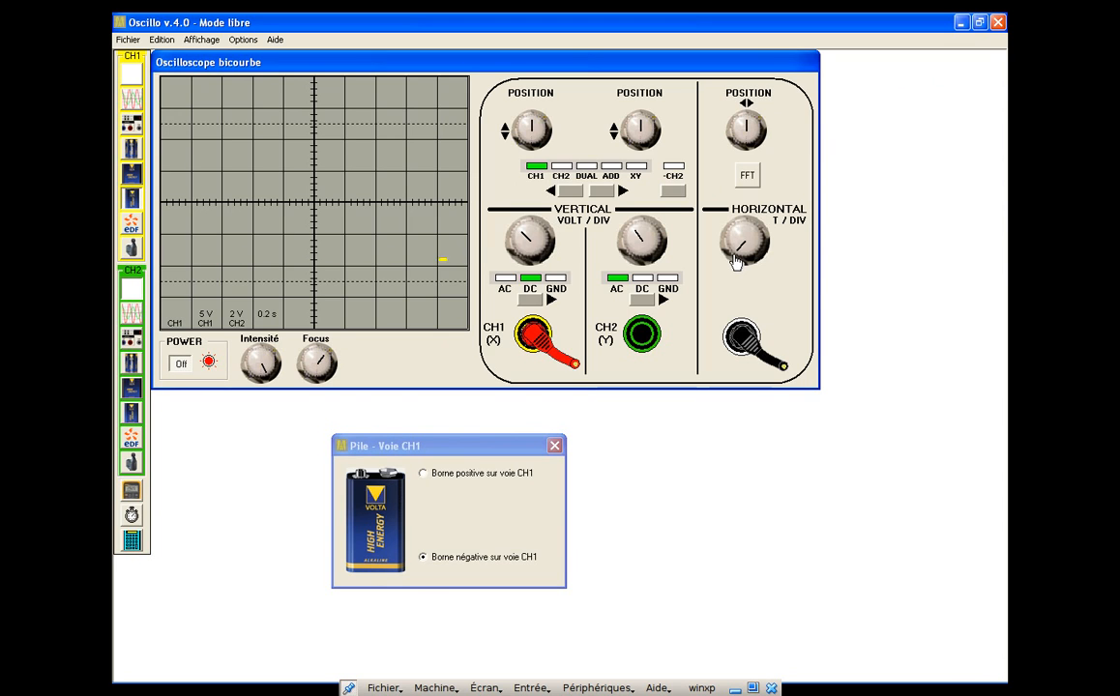
Put the battery's positive terminal back on CH1
{"action": "left_click", "coordinate": [423, 475]}
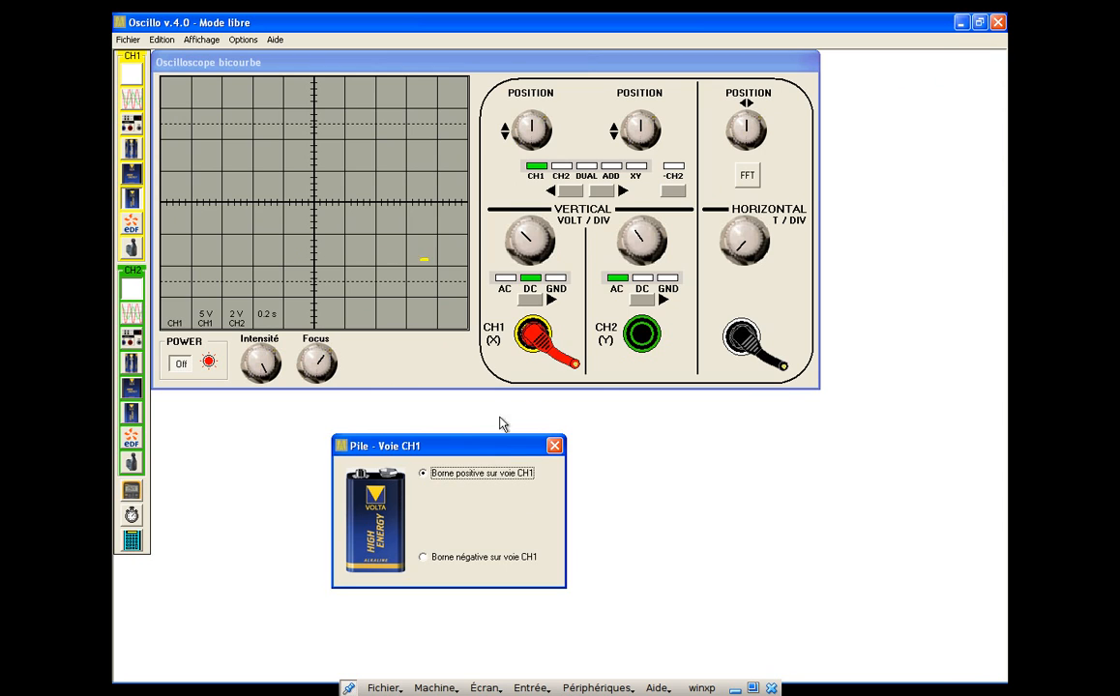
{"action": "left_click", "coordinate": [532, 340]}
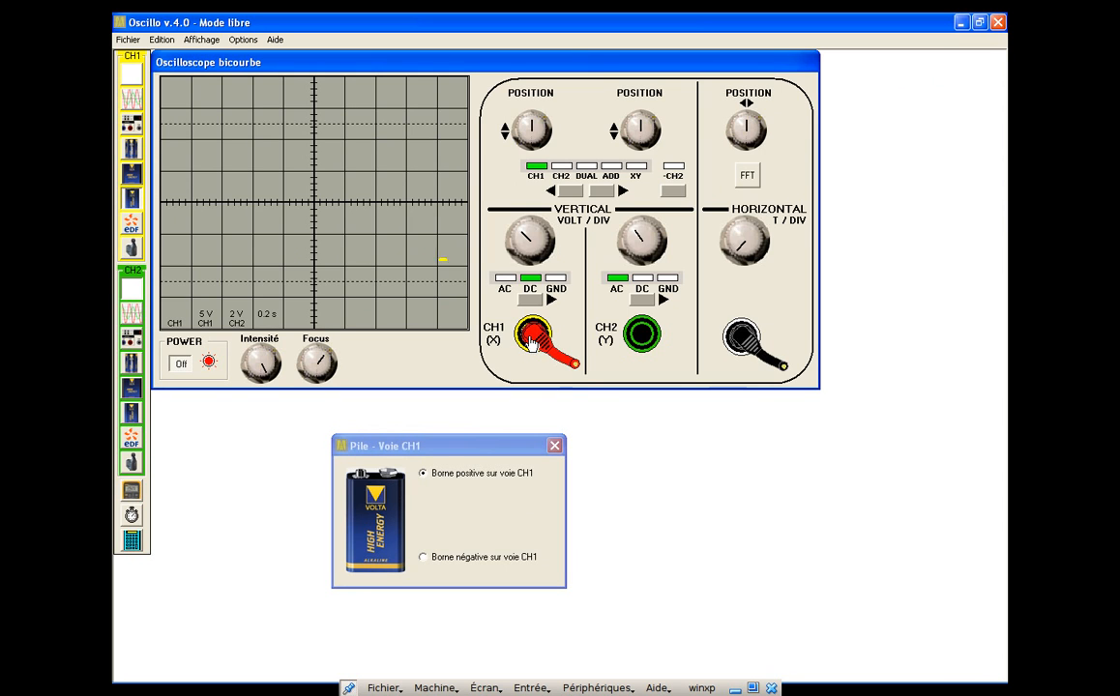
{"action": "left_click", "coordinate": [461, 478]}
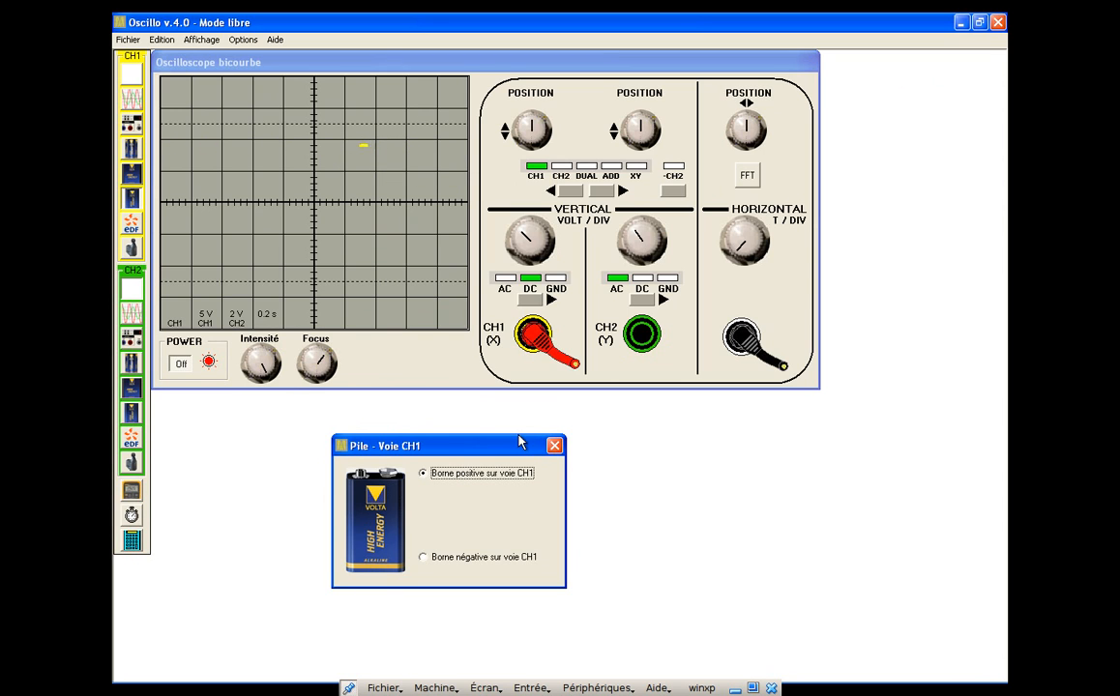
Close the CH1 battery source and unplug the leads from the CH1 and ground sockets
{"action": "left_click", "coordinate": [554, 448]}
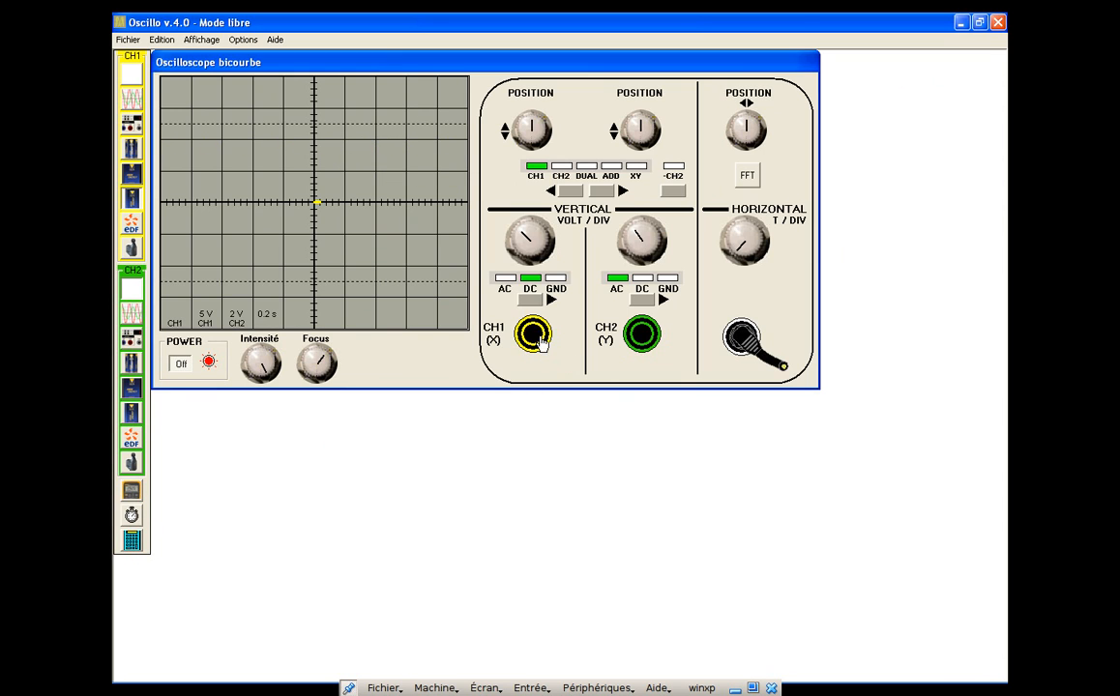
{"action": "left_click", "coordinate": [739, 338]}
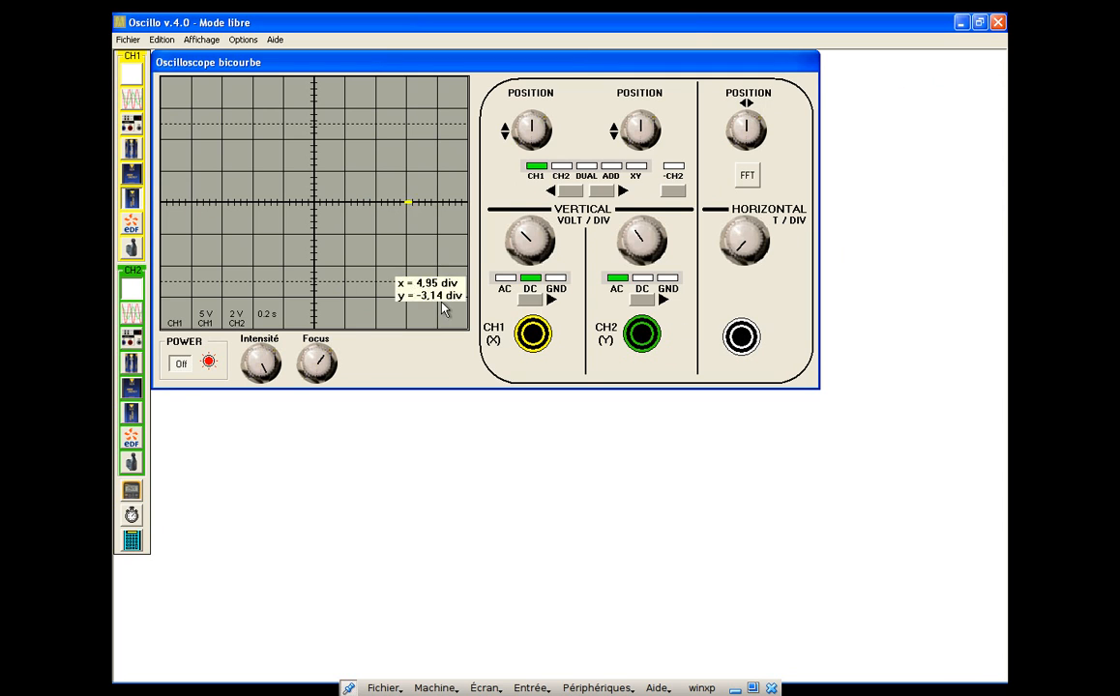
Open the CH1 function generator and wire its COM to the oscilloscope's ground socket and its output to CH1
{"action": "left_click", "coordinate": [132, 102]}
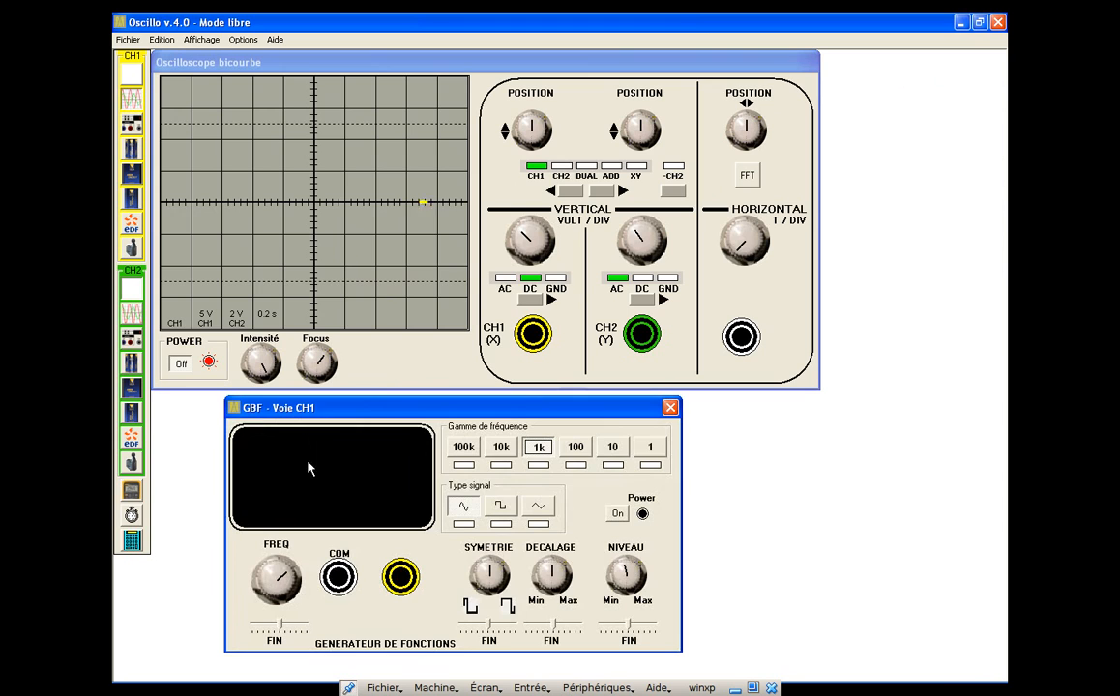
{"action": "left_click", "coordinate": [338, 577]}
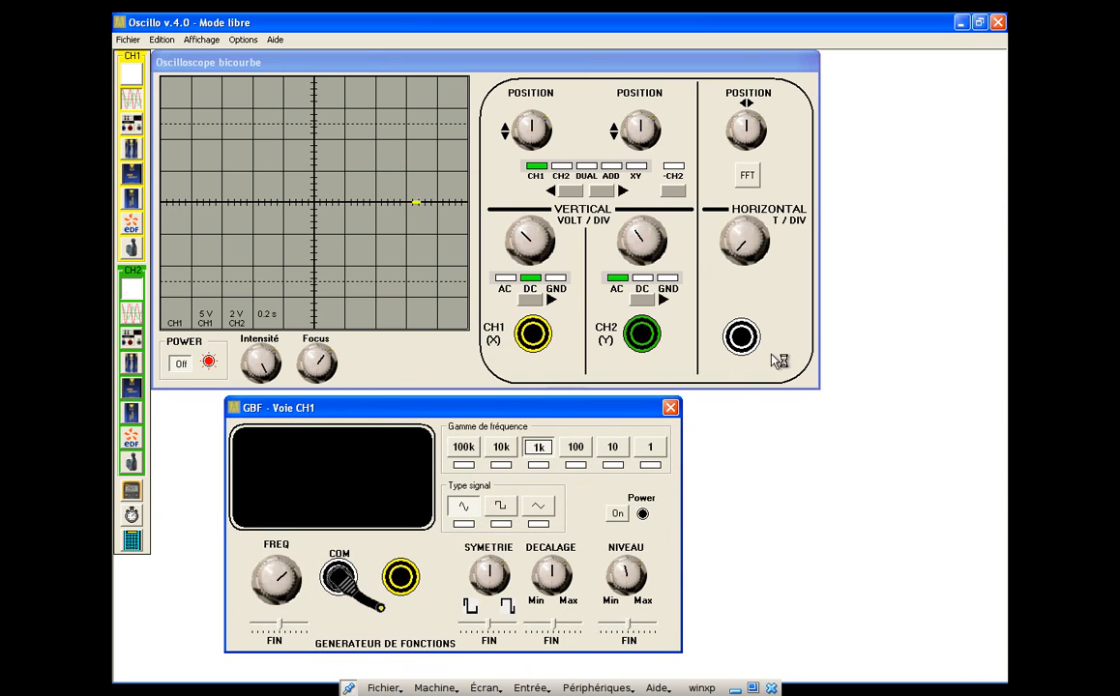
{"action": "left_click", "coordinate": [742, 337]}
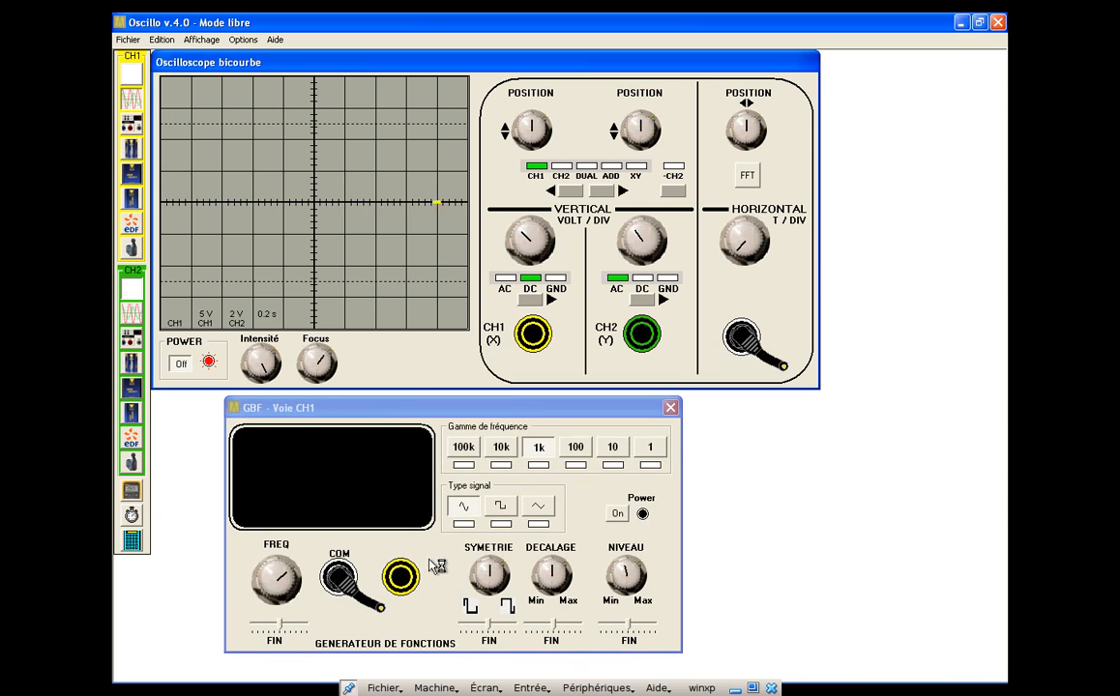
{"action": "left_click", "coordinate": [402, 577]}
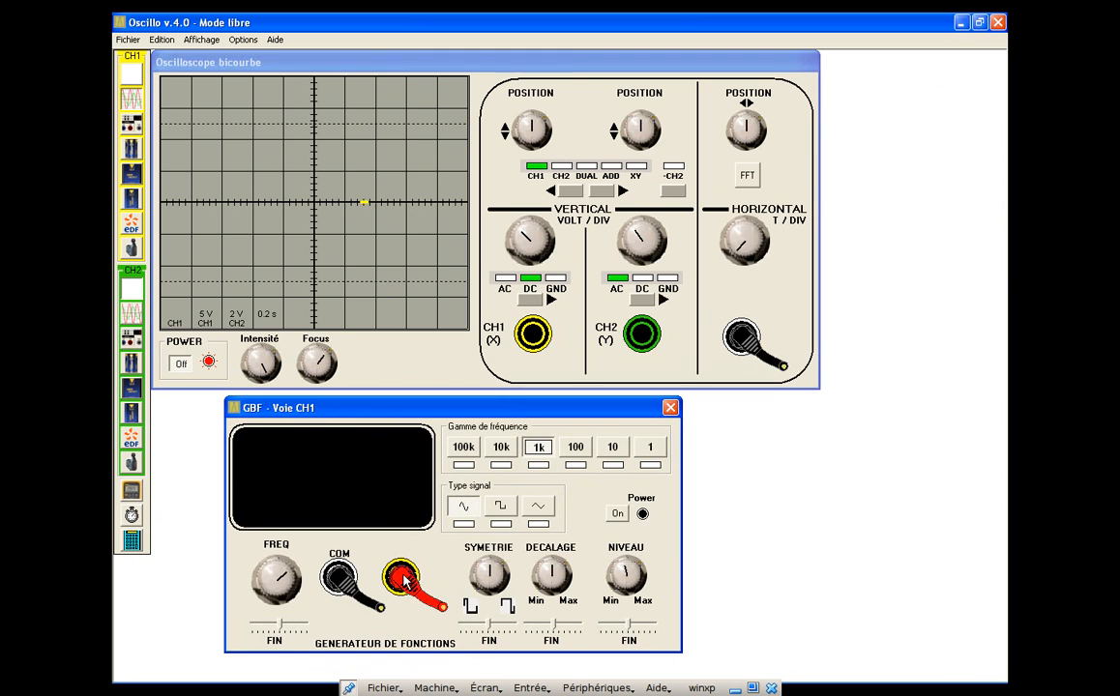
{"action": "left_click", "coordinate": [531, 335]}
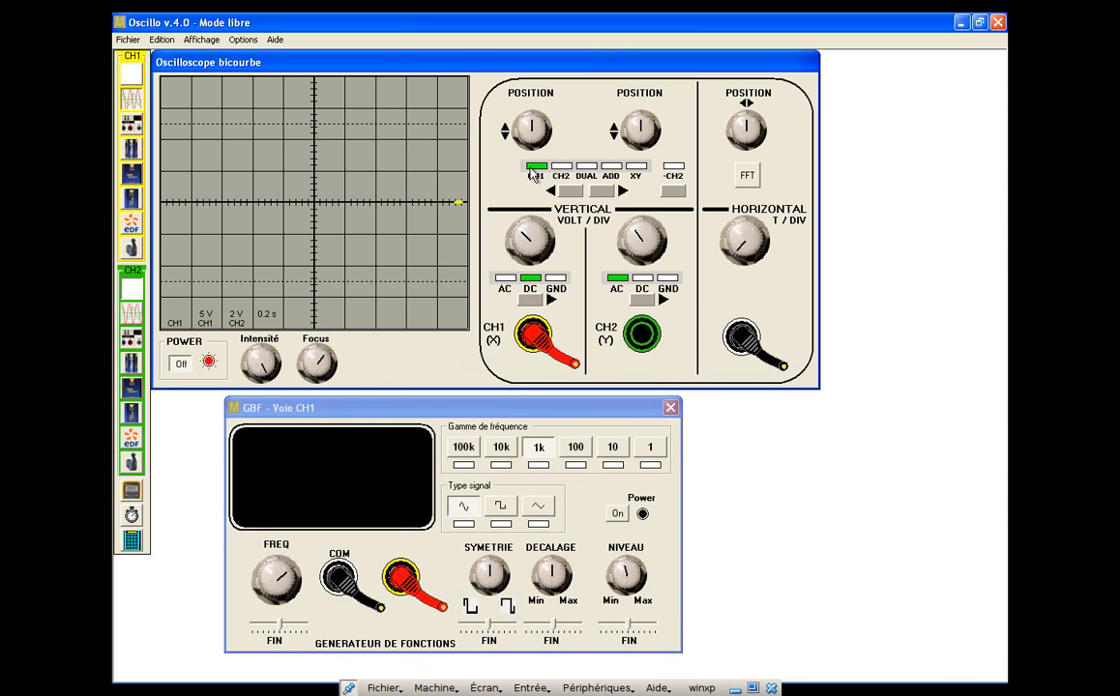
Display only CH1 with its input set to GND, and power on the CH1 function generator
{"action": "left_click", "coordinate": [572, 191]}
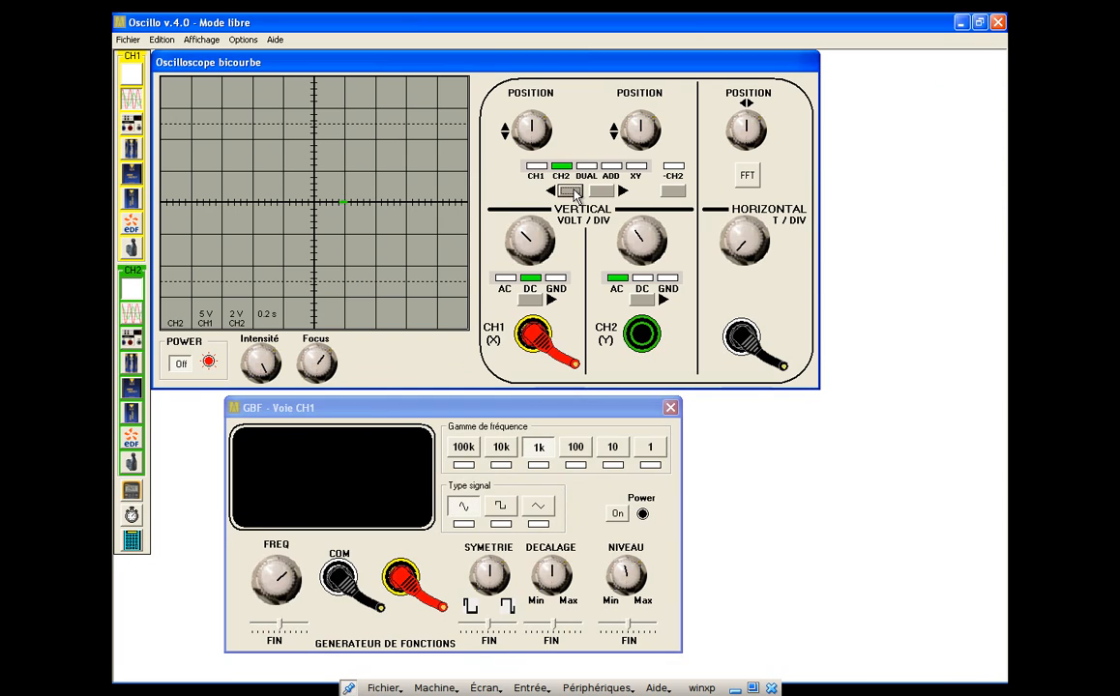
{"action": "left_click", "coordinate": [543, 172]}
{"action": "left_click", "coordinate": [552, 299]}
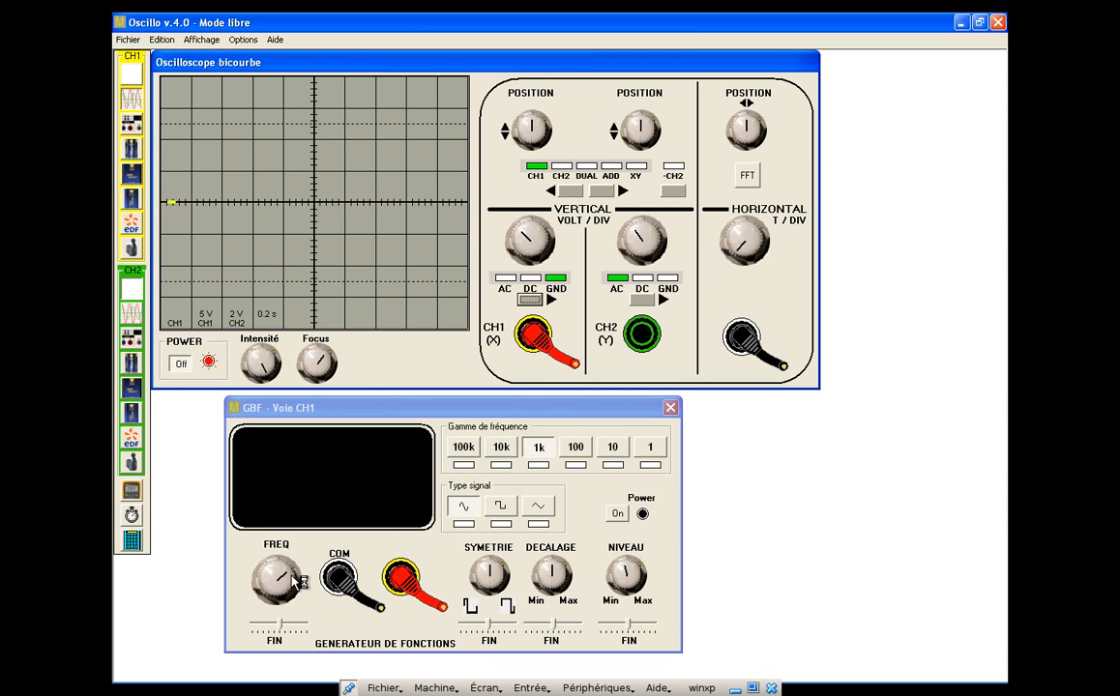
{"action": "left_click", "coordinate": [617, 513]}
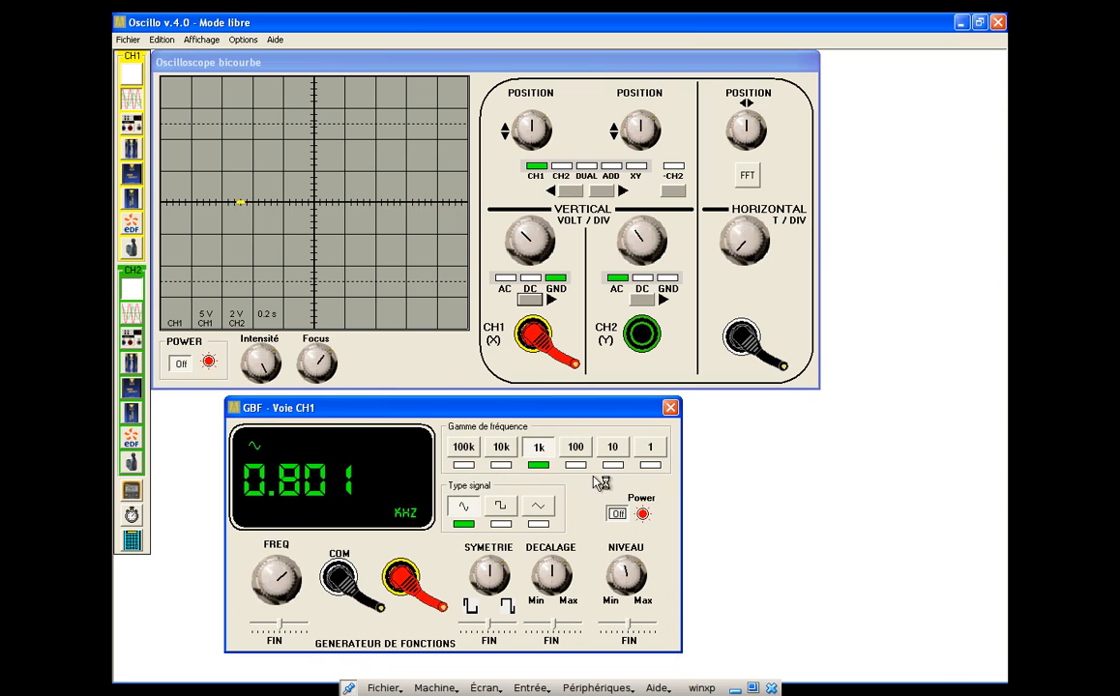
Set CH1 to AC coupling and the time base to 0.5 ms per division
{"action": "left_click", "coordinate": [532, 301]}
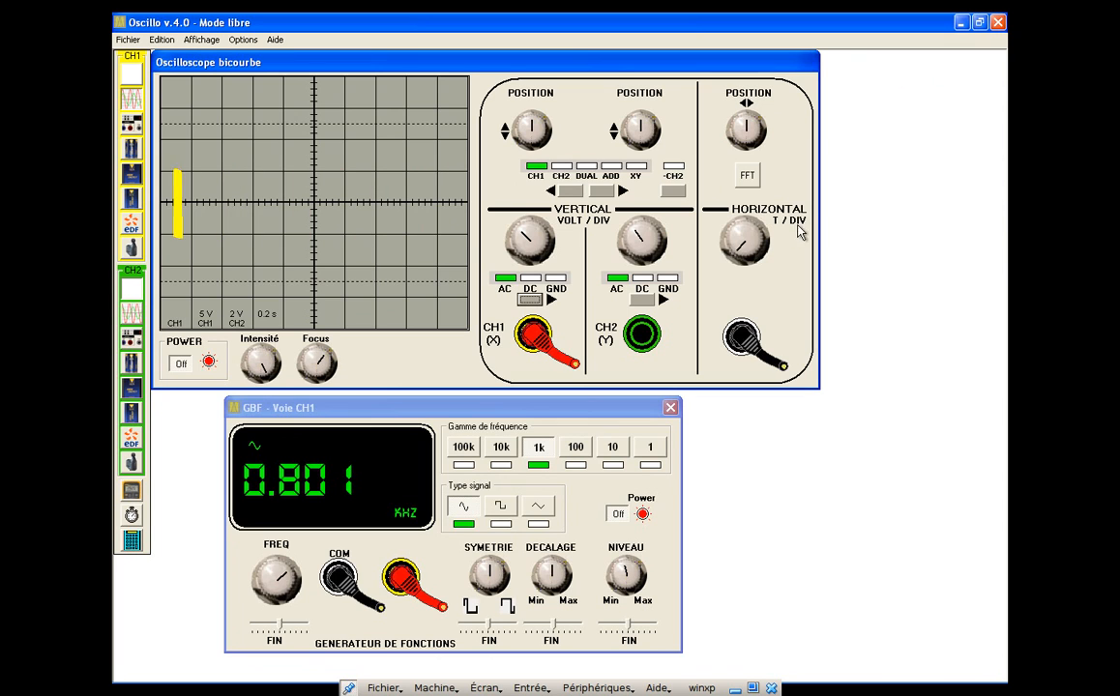
{"action": "left_click", "coordinate": [738, 238]}
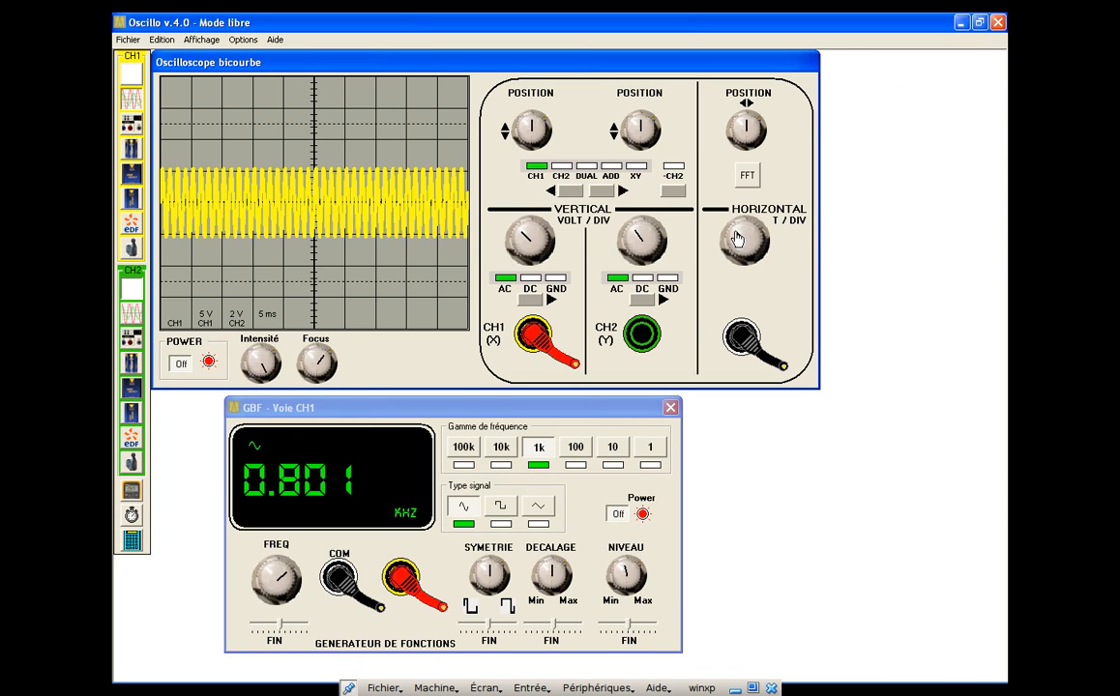
{"action": "left_click", "coordinate": [739, 233]}
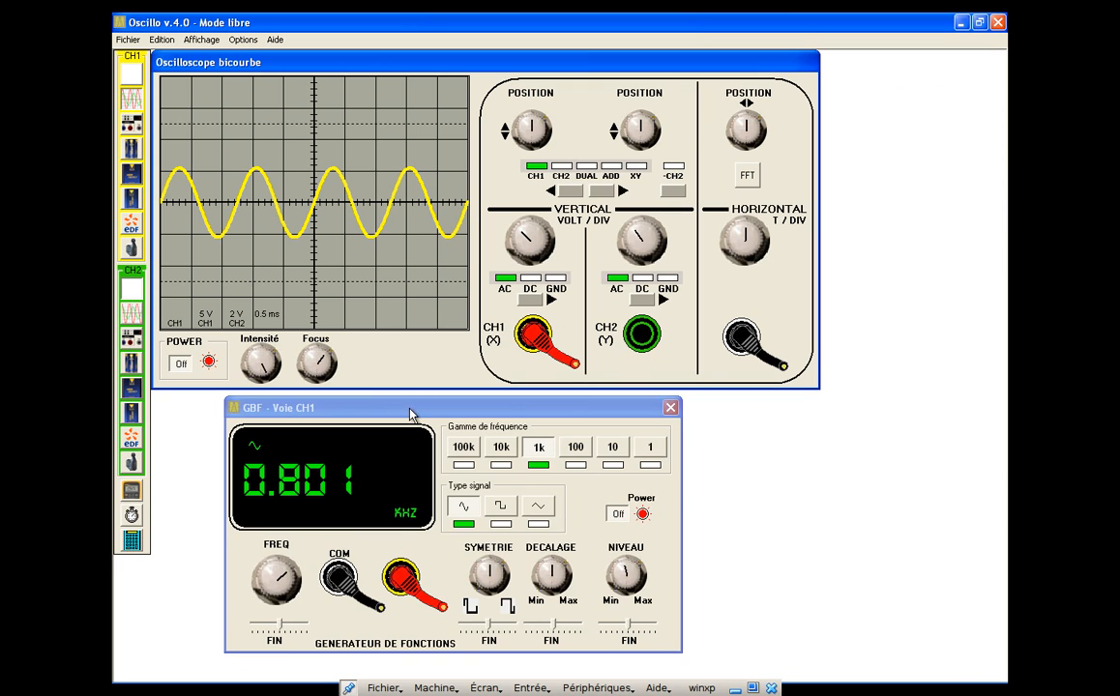
Open a CH2 function generator beside the CH1 generator, plug in its COM lead and connect its output to CH2
{"action": "left_click_drag", "start_coordinate": [410, 414], "coordinate": [340, 409]}
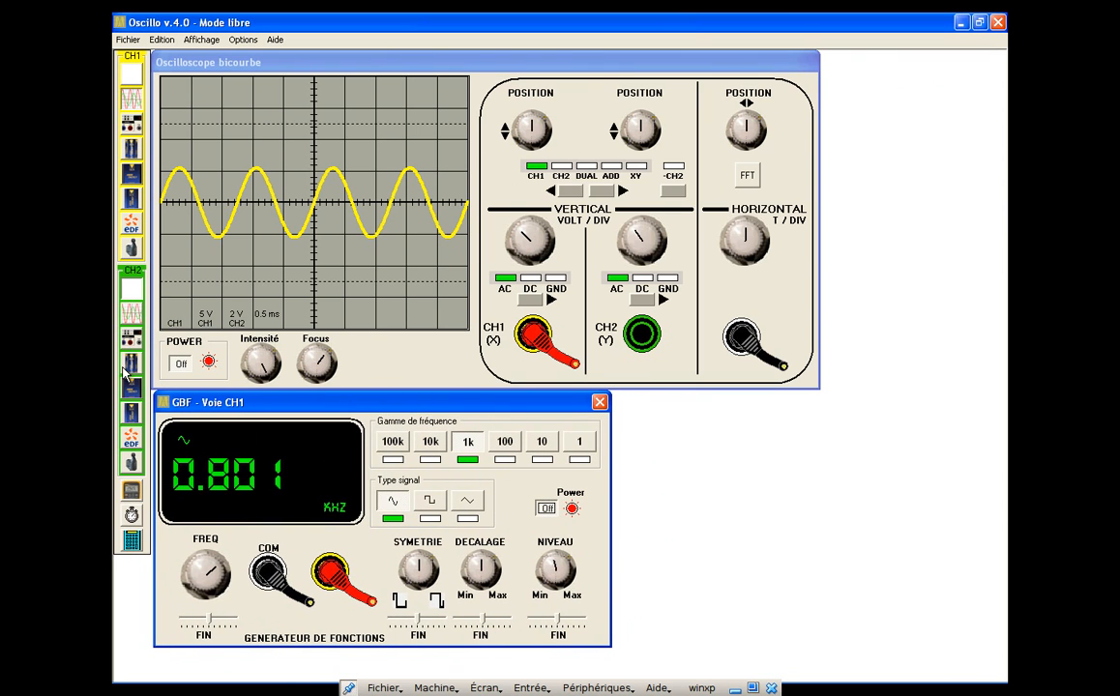
{"action": "left_click", "coordinate": [134, 313]}
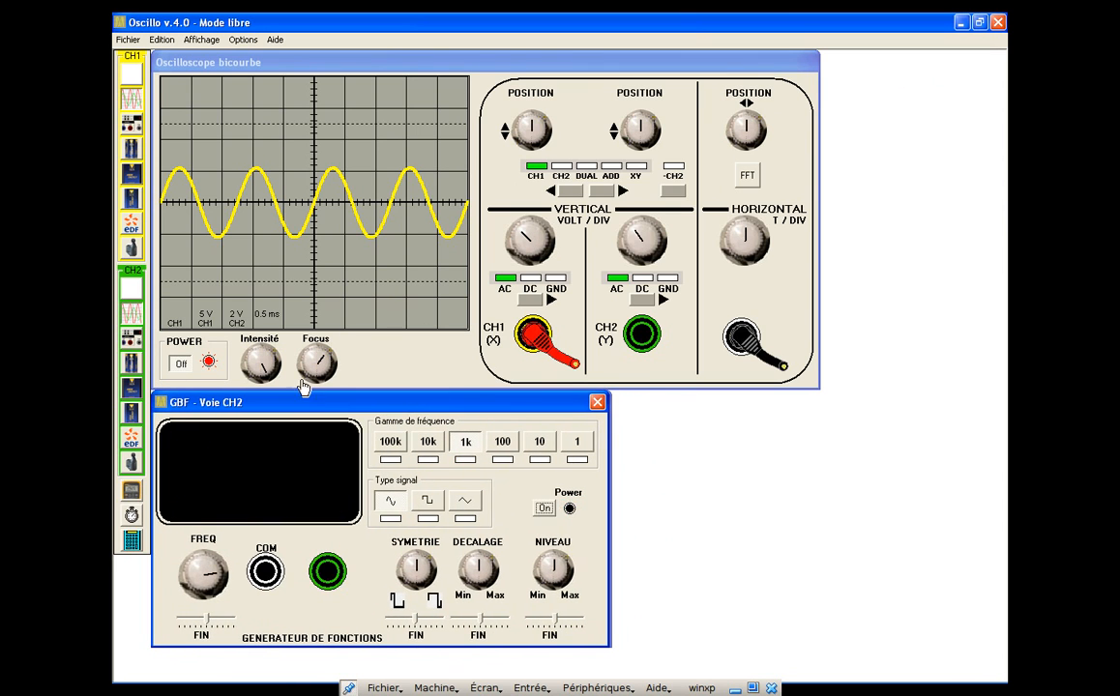
{"action": "left_click_drag", "start_coordinate": [286, 406], "coordinate": [745, 405]}
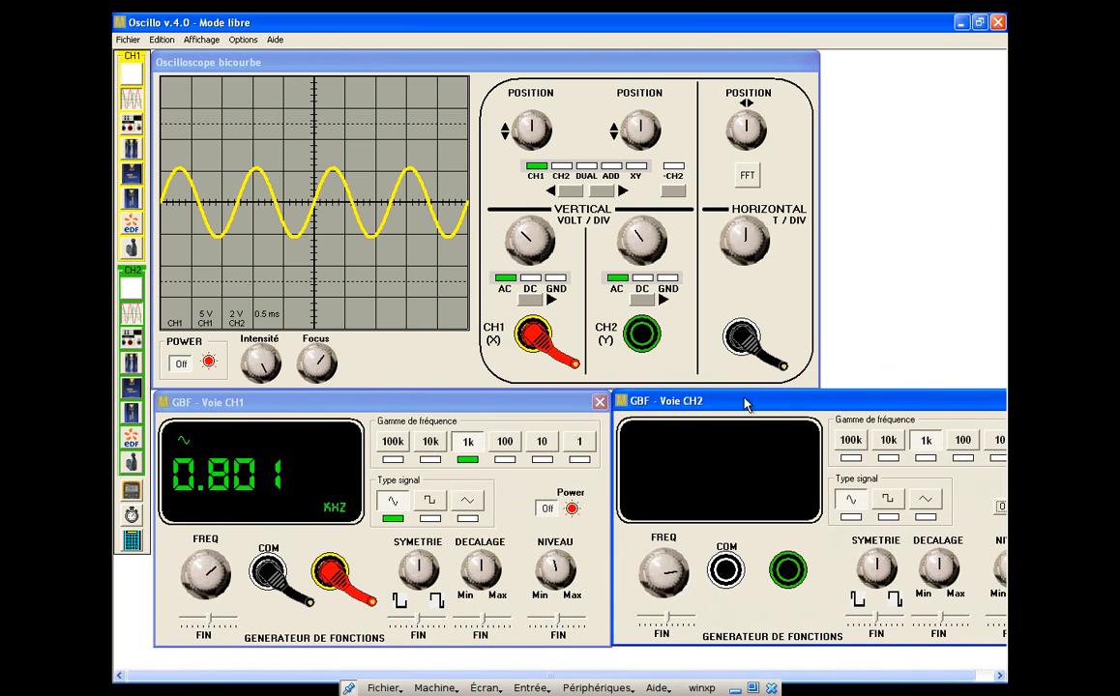
{"action": "left_click", "coordinate": [731, 579]}
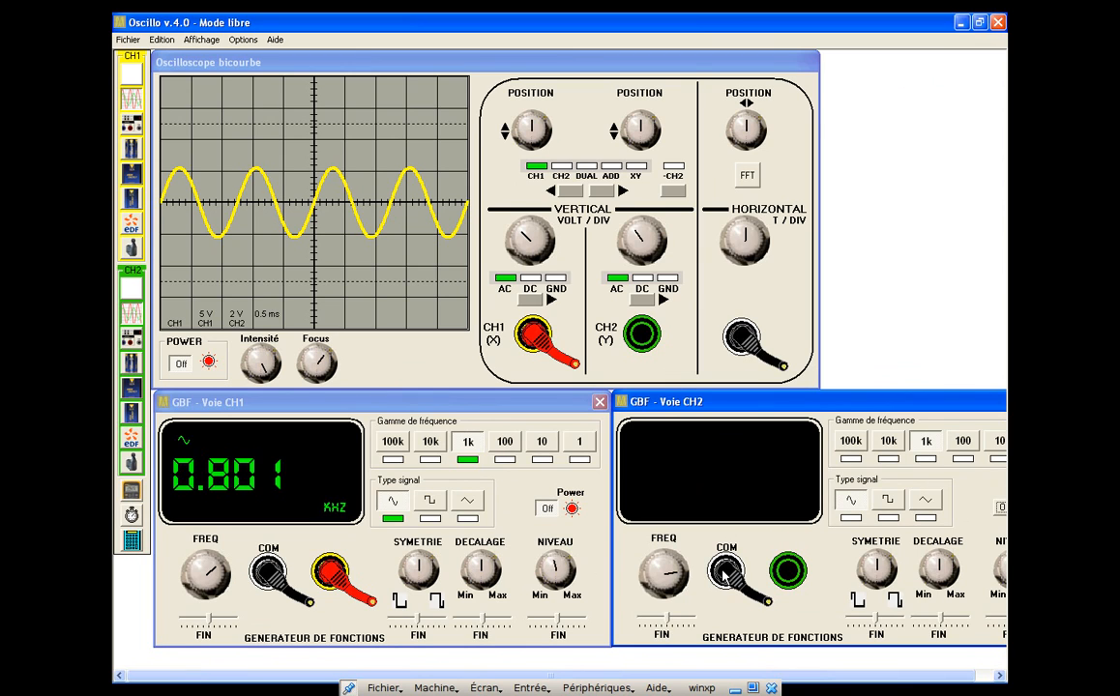
{"action": "left_click", "coordinate": [789, 573]}
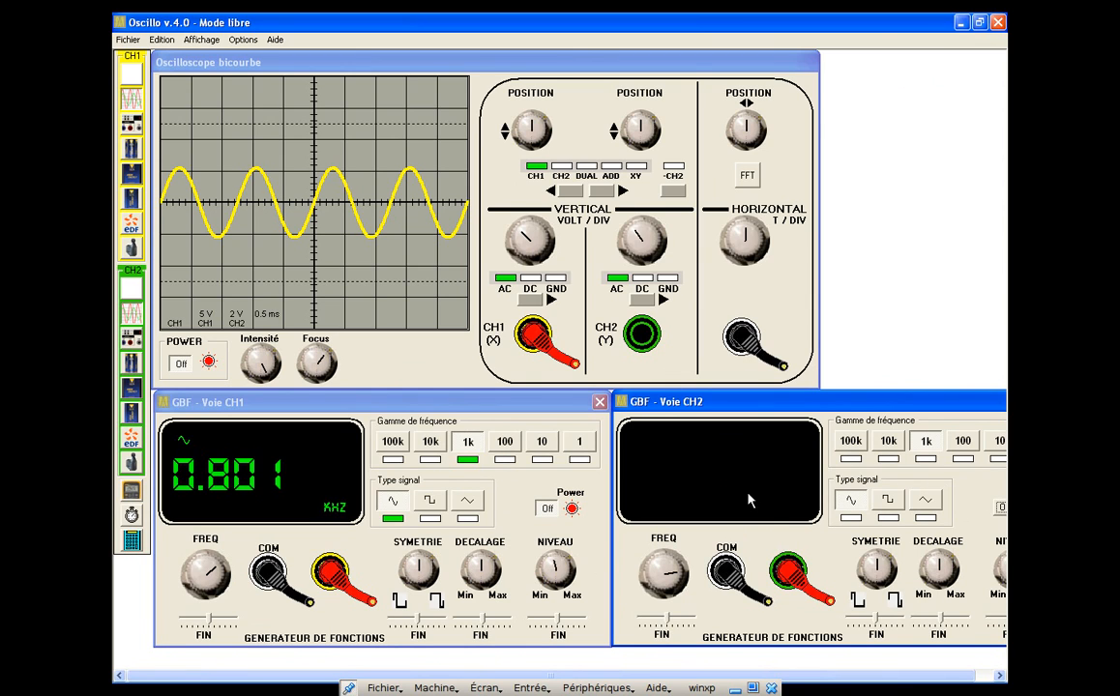
{"action": "left_click", "coordinate": [638, 336]}
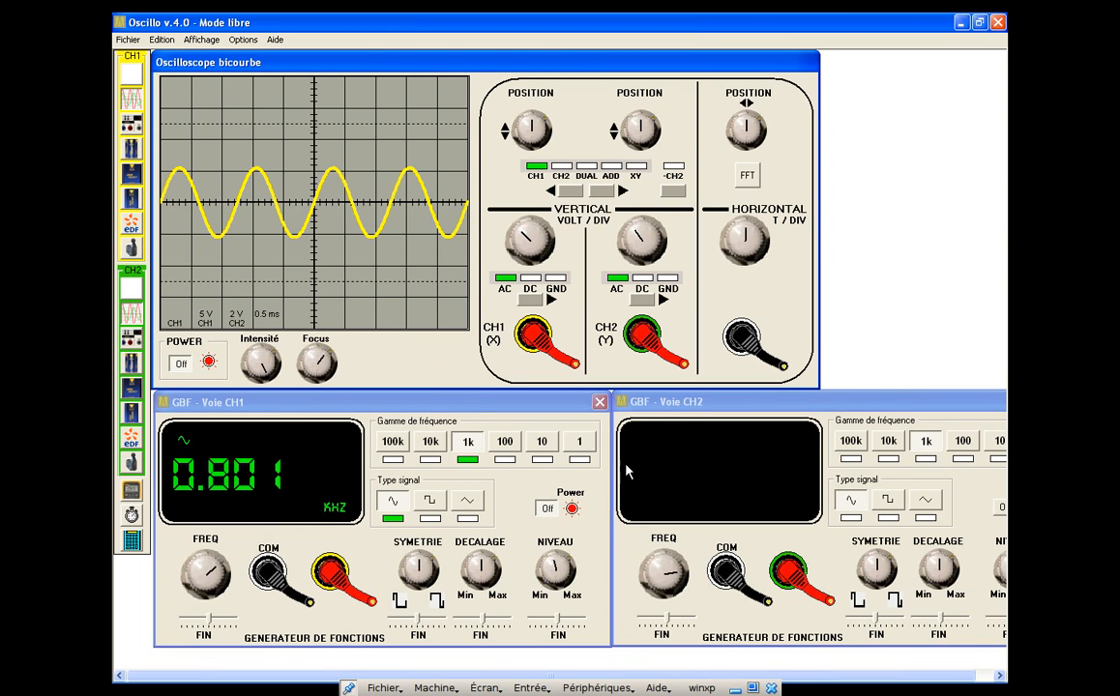
Power on the CH2 function generator and display both channels in DUAL mode
{"action": "left_click_drag", "start_coordinate": [898, 413], "coordinate": [773, 412]}
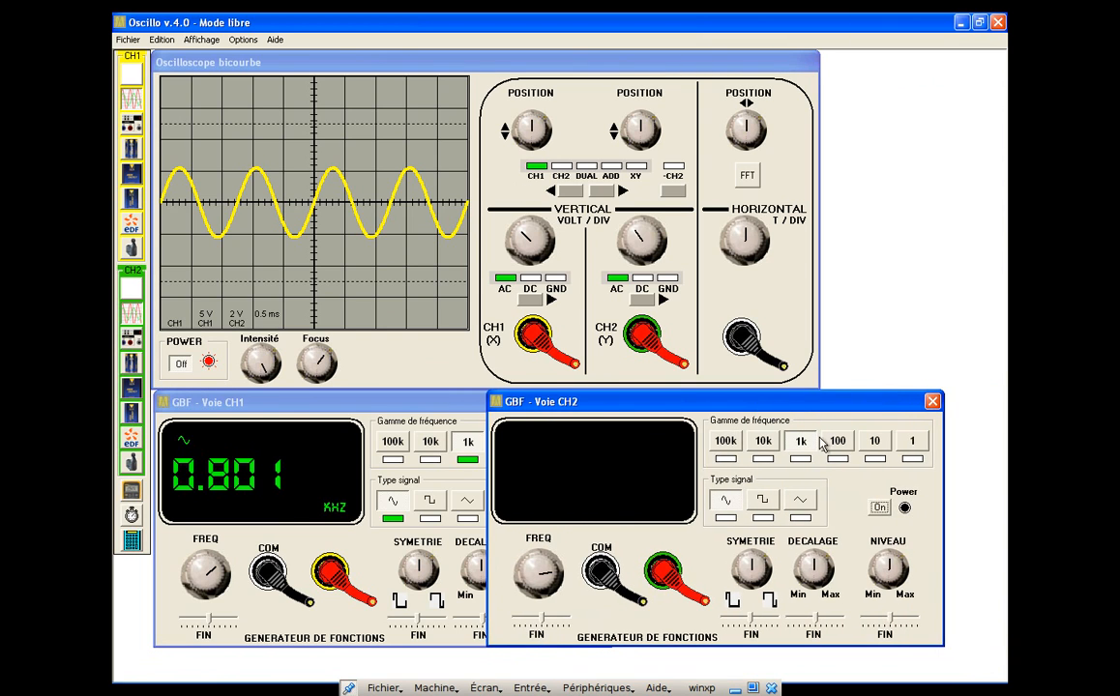
{"action": "left_click", "coordinate": [879, 507]}
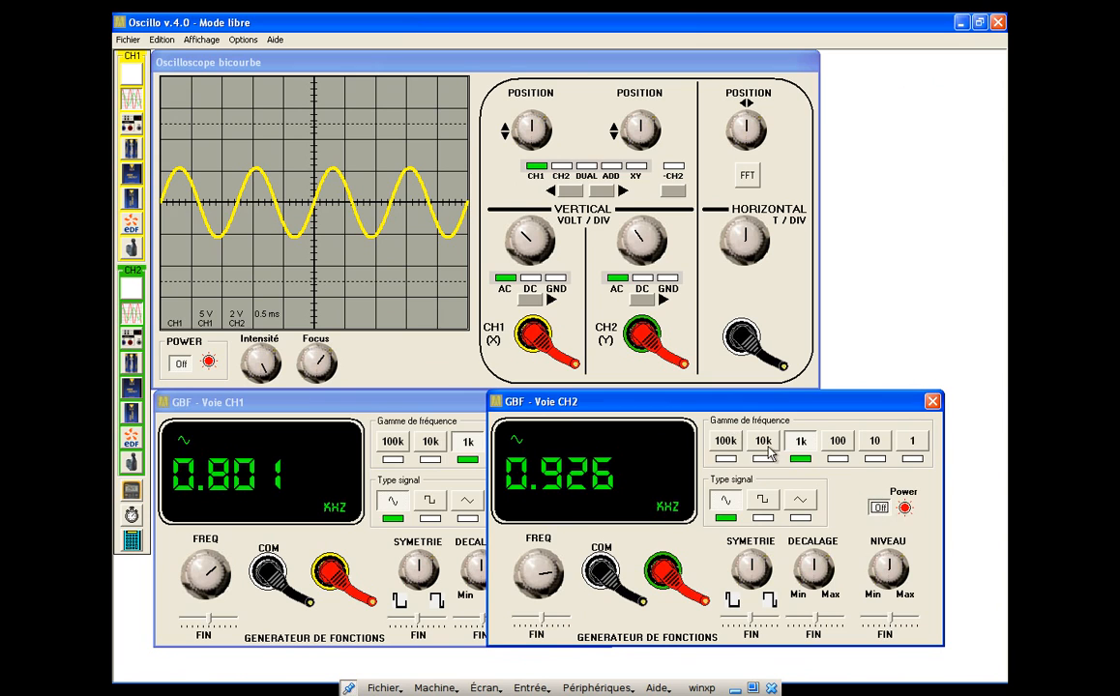
{"action": "left_click_drag", "start_coordinate": [733, 408], "coordinate": [852, 405]}
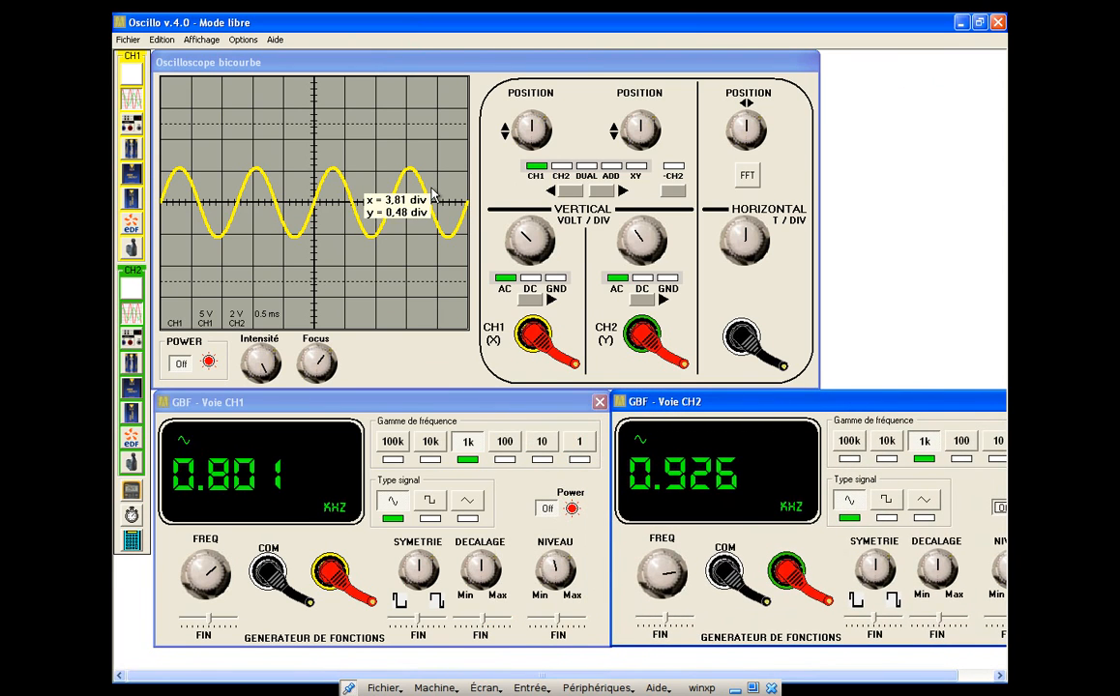
{"action": "left_click", "coordinate": [600, 193]}
{"action": "left_click", "coordinate": [601, 192]}
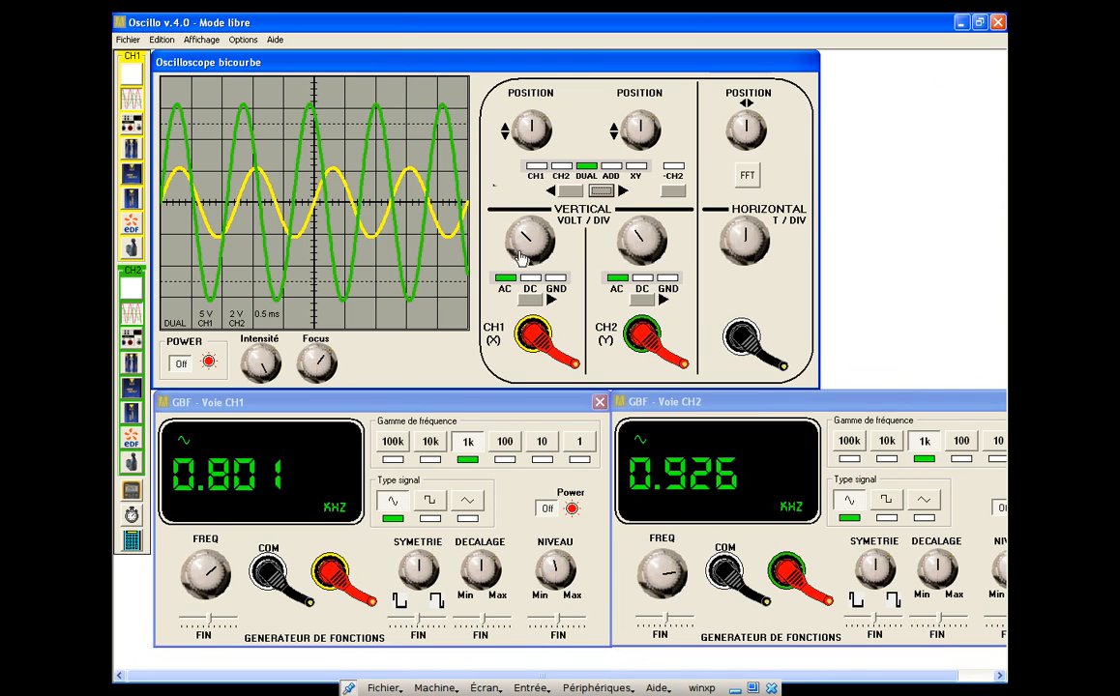
Display only CH1 again, then switch off and close the CH2 function generator
{"action": "left_click", "coordinate": [564, 193]}
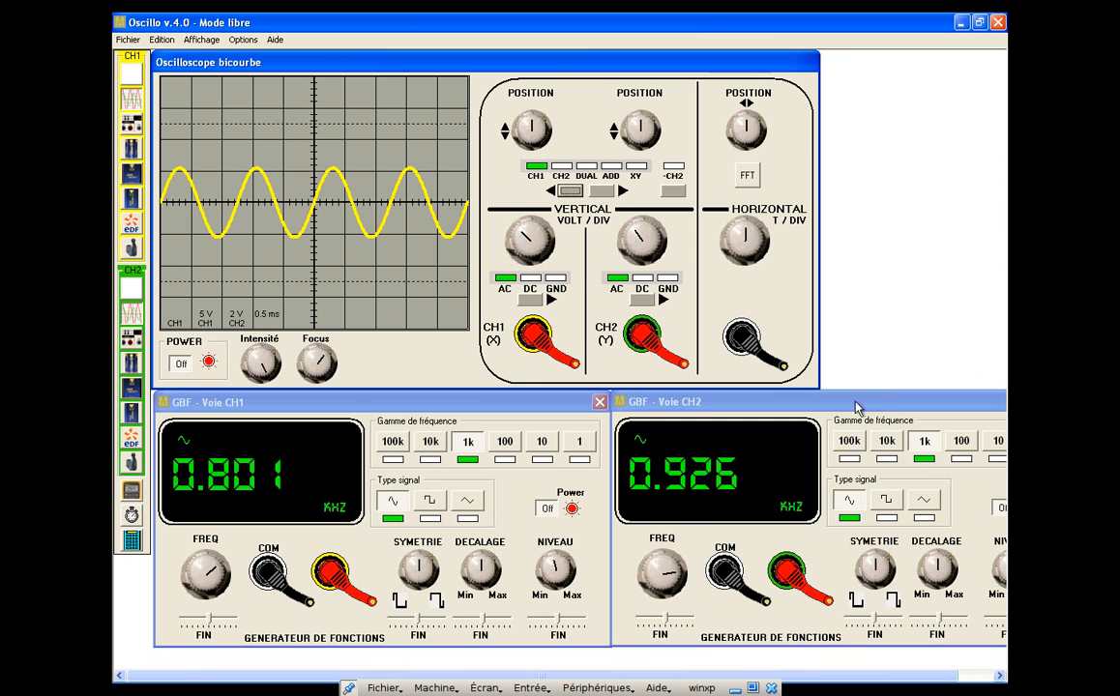
{"action": "left_click_drag", "start_coordinate": [854, 406], "coordinate": [707, 359]}
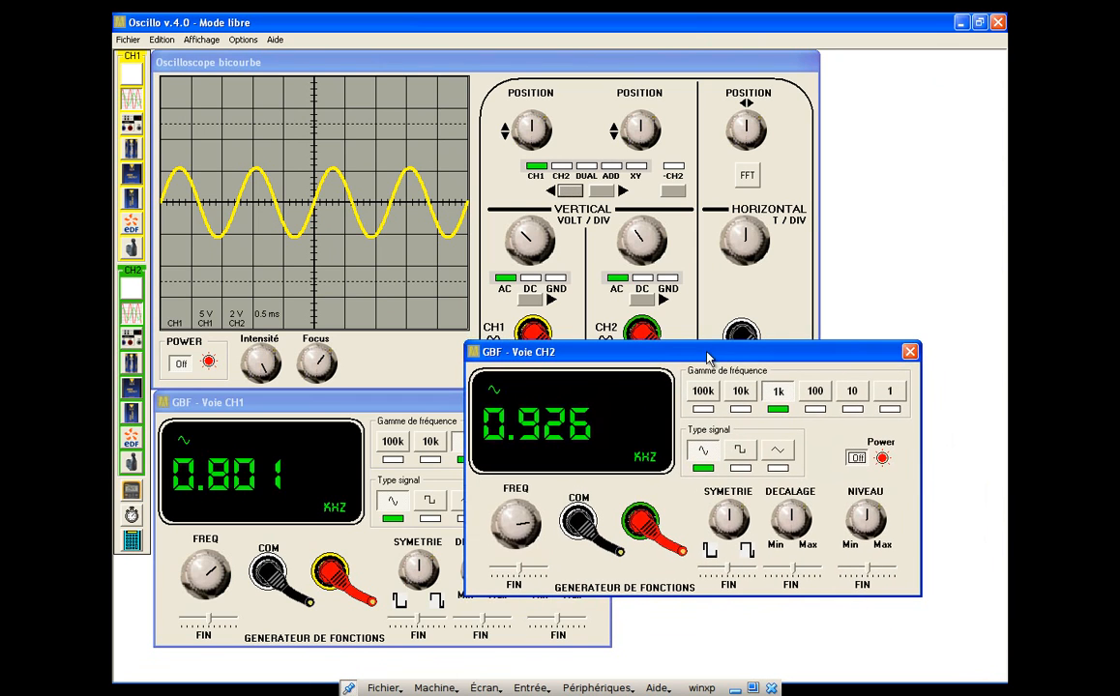
{"action": "left_click", "coordinate": [858, 457]}
{"action": "left_click", "coordinate": [910, 352]}
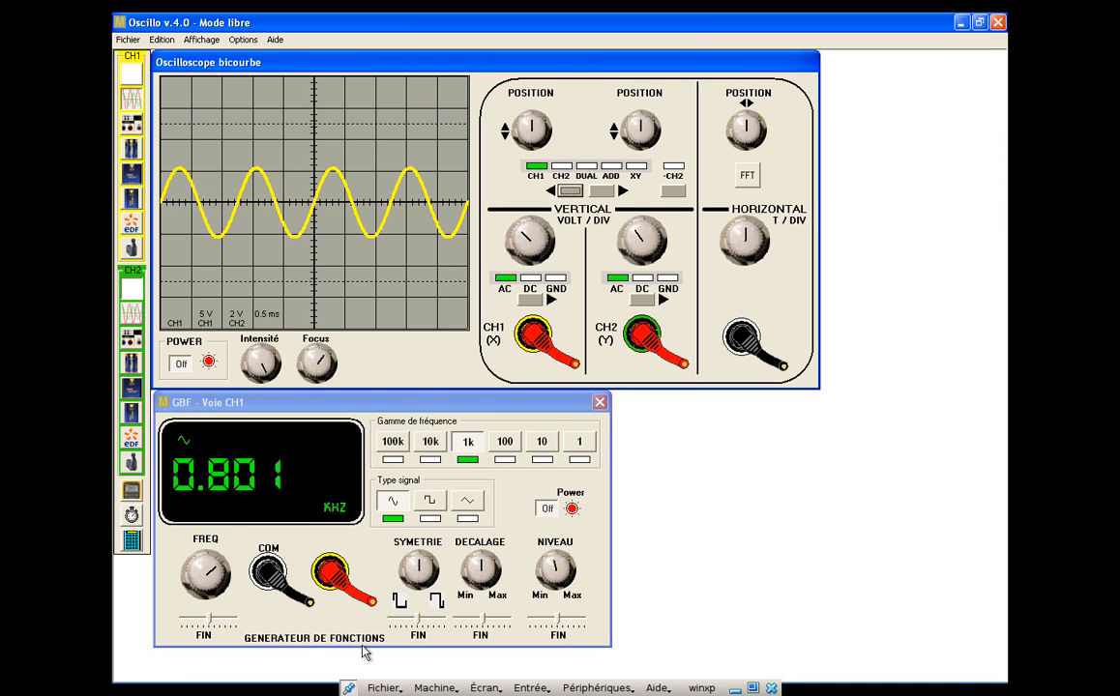
Try the square and triangle waveforms on the CH1 generator, ending with a 120 Hz square wave in the 100 range
{"action": "left_click", "coordinate": [428, 501]}
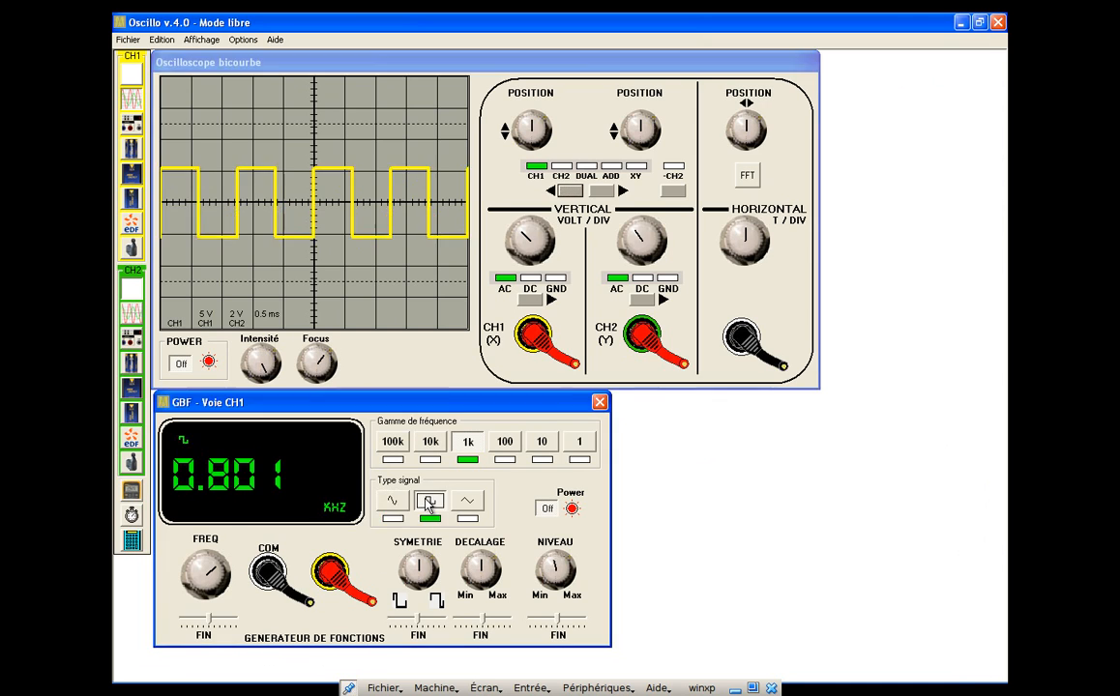
{"action": "left_click", "coordinate": [467, 502]}
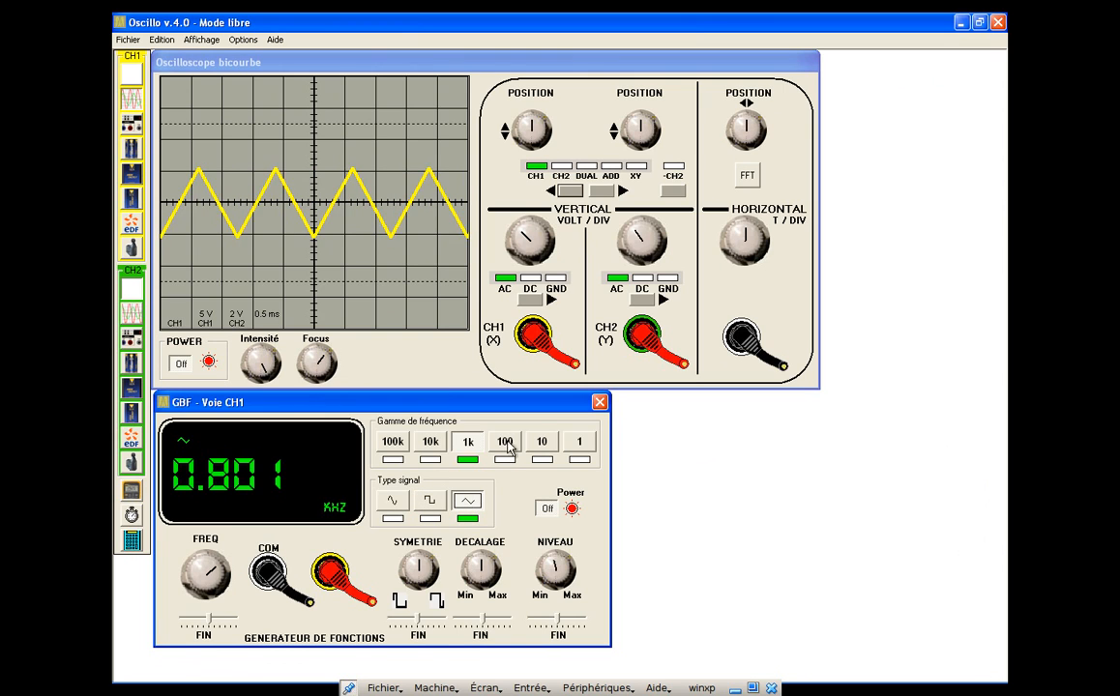
{"action": "left_click", "coordinate": [508, 447]}
{"action": "mouse_move", "coordinate": [201, 559]}
{"action": "left_mouse_down"}
{"action": "mouse_move", "coordinate": [176, 556]}
{"action": "mouse_move", "coordinate": [232, 593]}
{"action": "left_mouse_up"}
{"action": "left_click", "coordinate": [429, 501]}
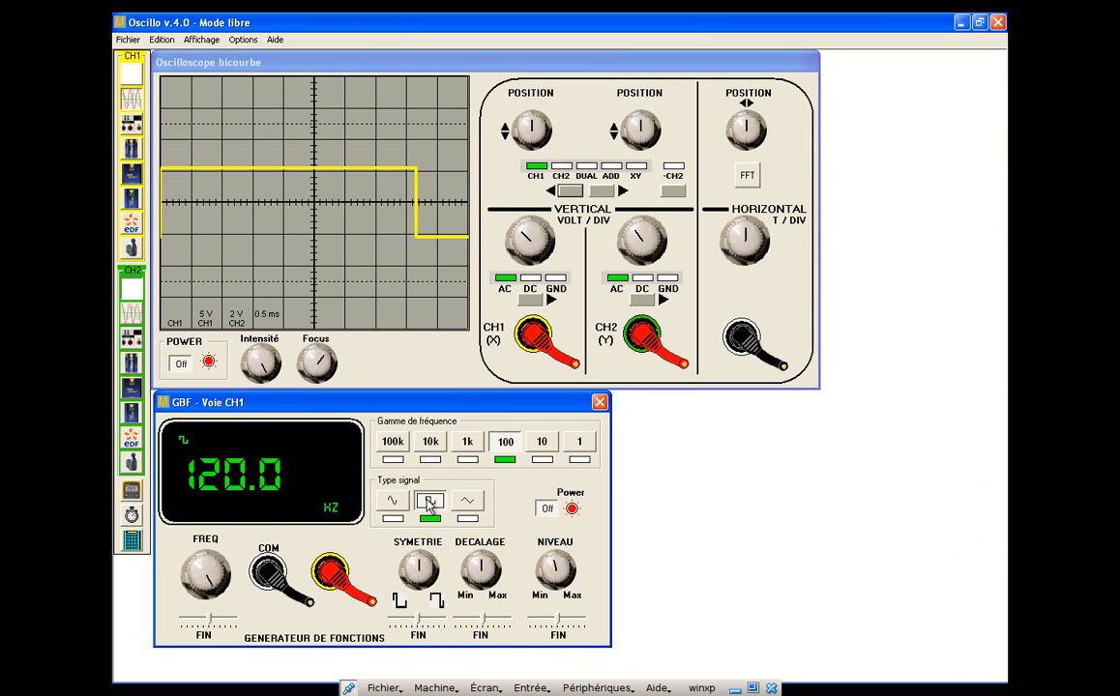
Raise the CH1 square wave to 12 kHz in the 10k range and set the time base to 50 µs per division
{"action": "left_click", "coordinate": [468, 441]}
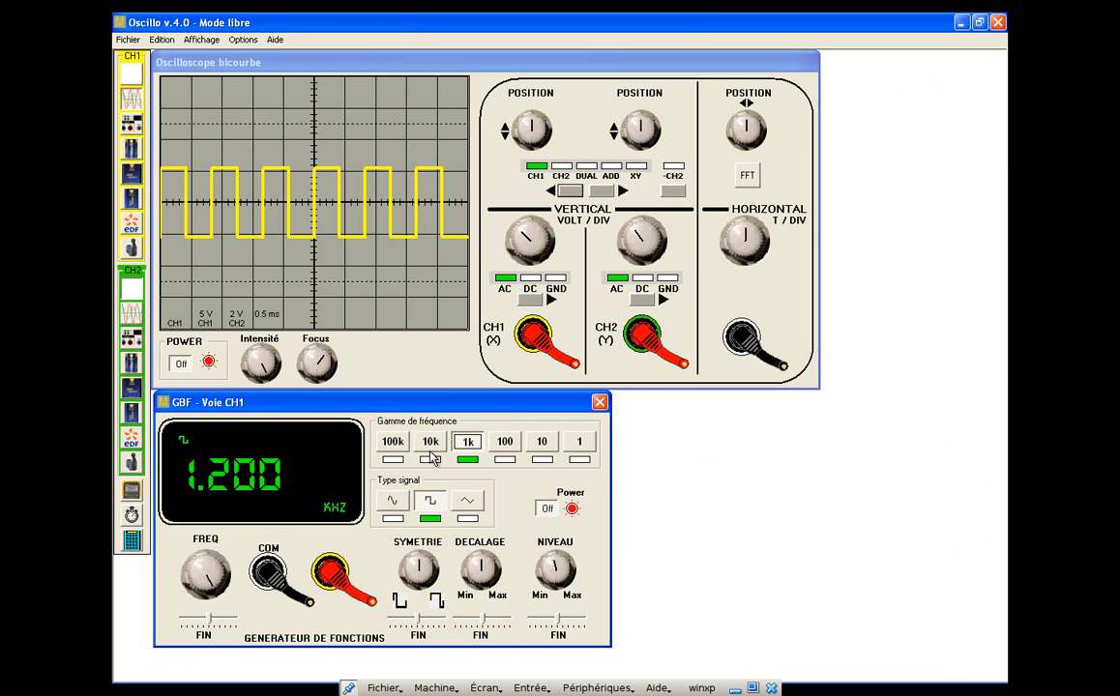
{"action": "left_click", "coordinate": [431, 451]}
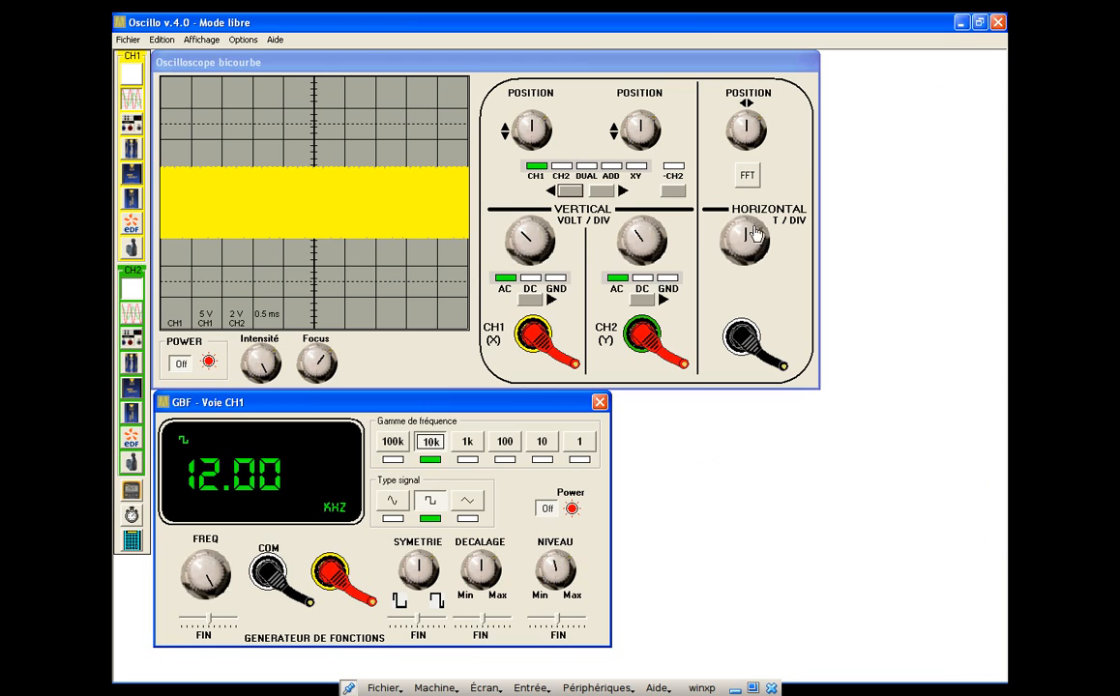
{"action": "mouse_move", "coordinate": [748, 225]}
{"action": "left_mouse_down"}
{"action": "mouse_move", "coordinate": [759, 242]}
{"action": "mouse_move", "coordinate": [760, 233]}
{"action": "left_mouse_up"}
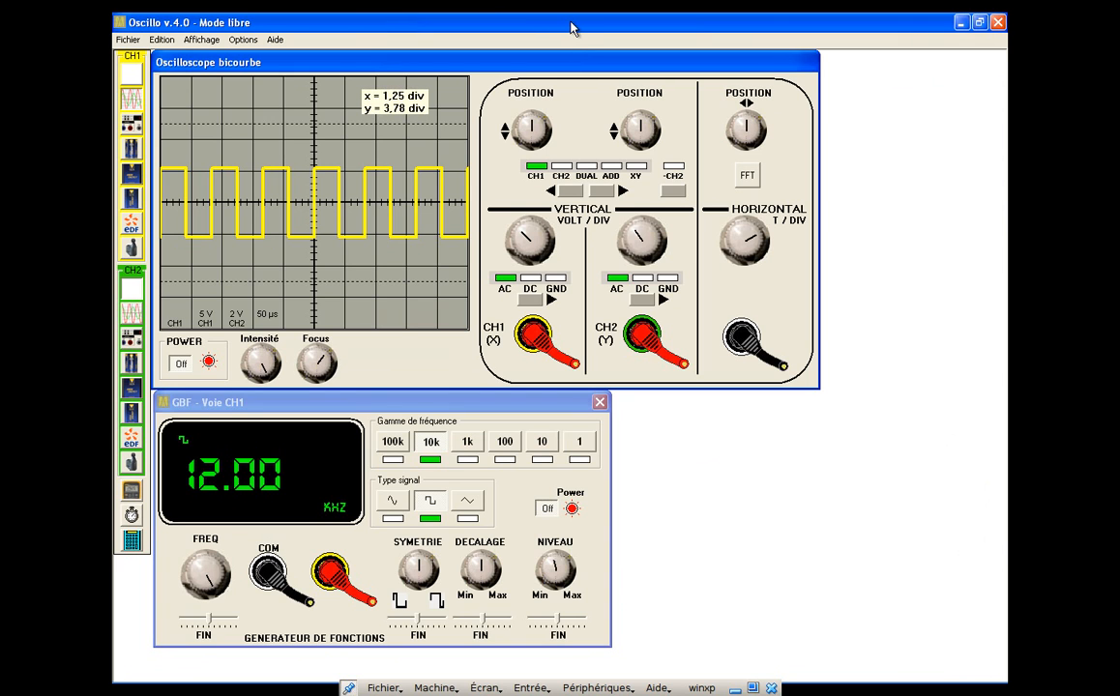
Leave the full-screen virtual machine and return to the host desktop
{"action": "key", "text": "Control_R+f"}
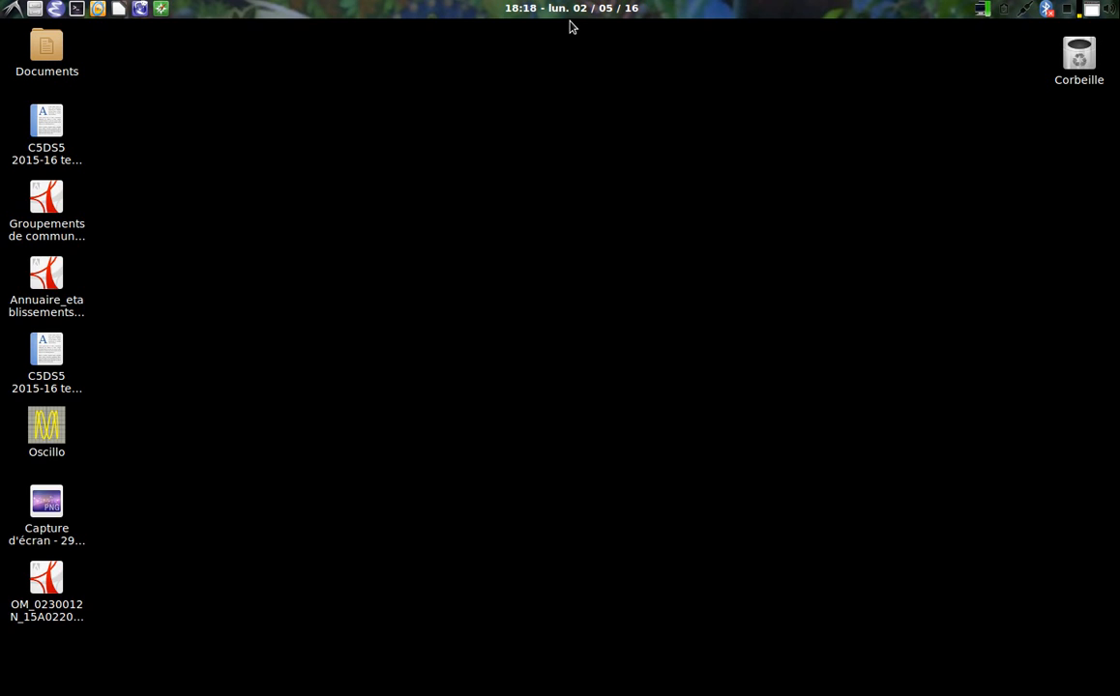